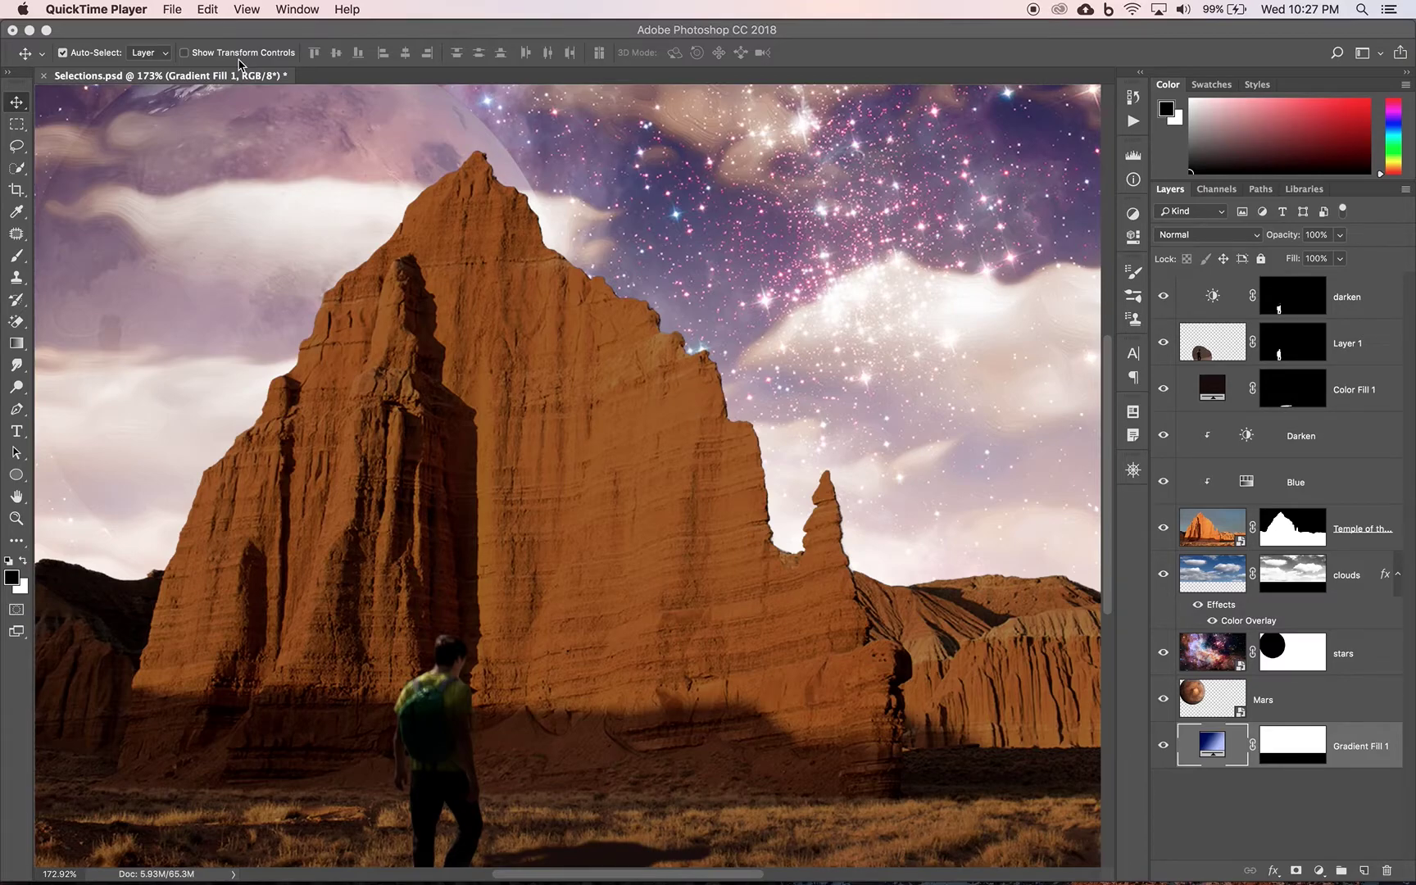
Start a new document from the Art & Illustration 1080p preset, 1920 x 1080 px at 300 ppi.
click(244, 40)
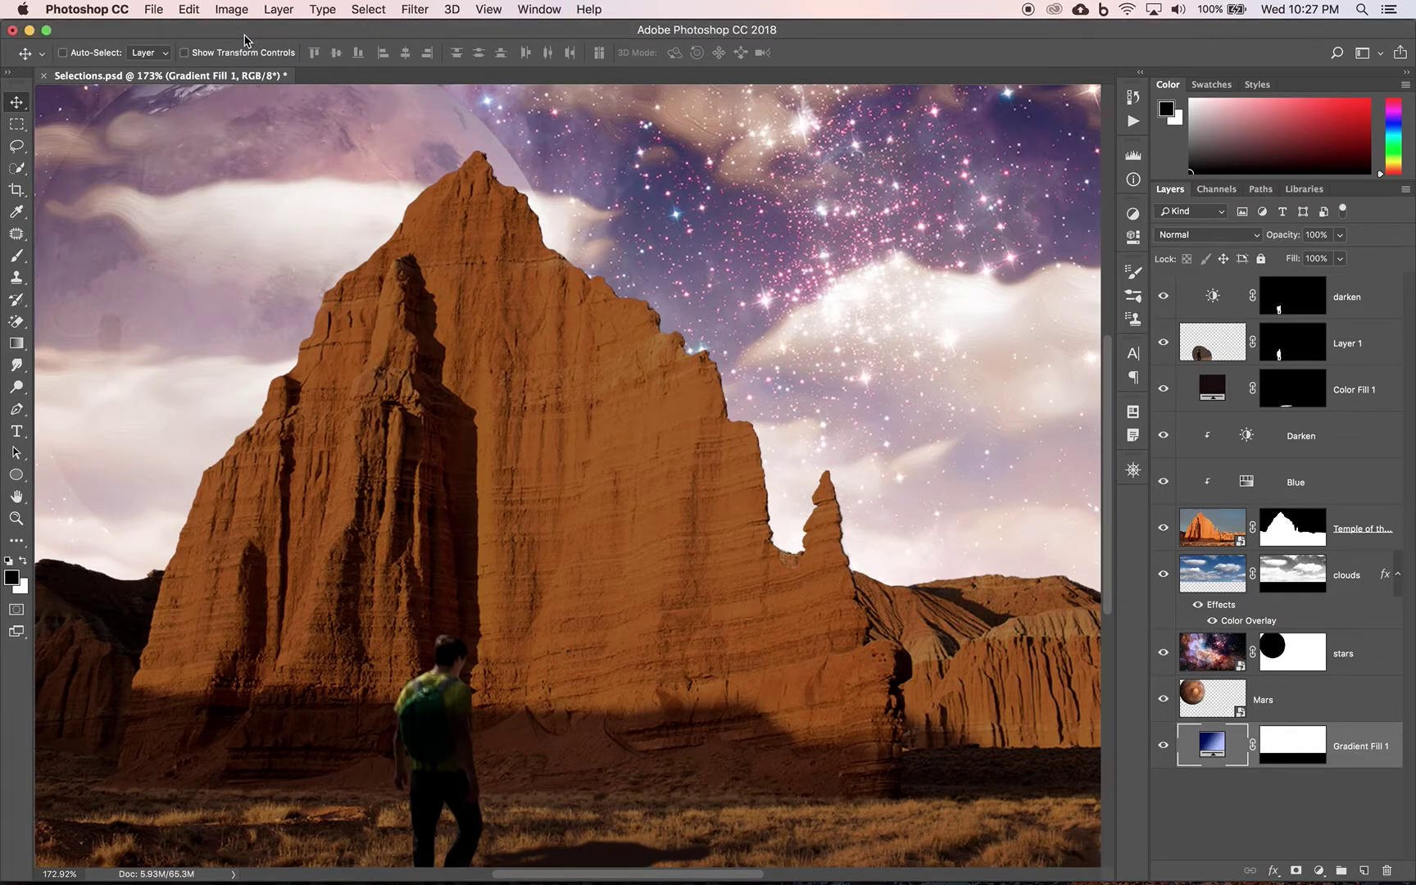
click(154, 10)
click(163, 31)
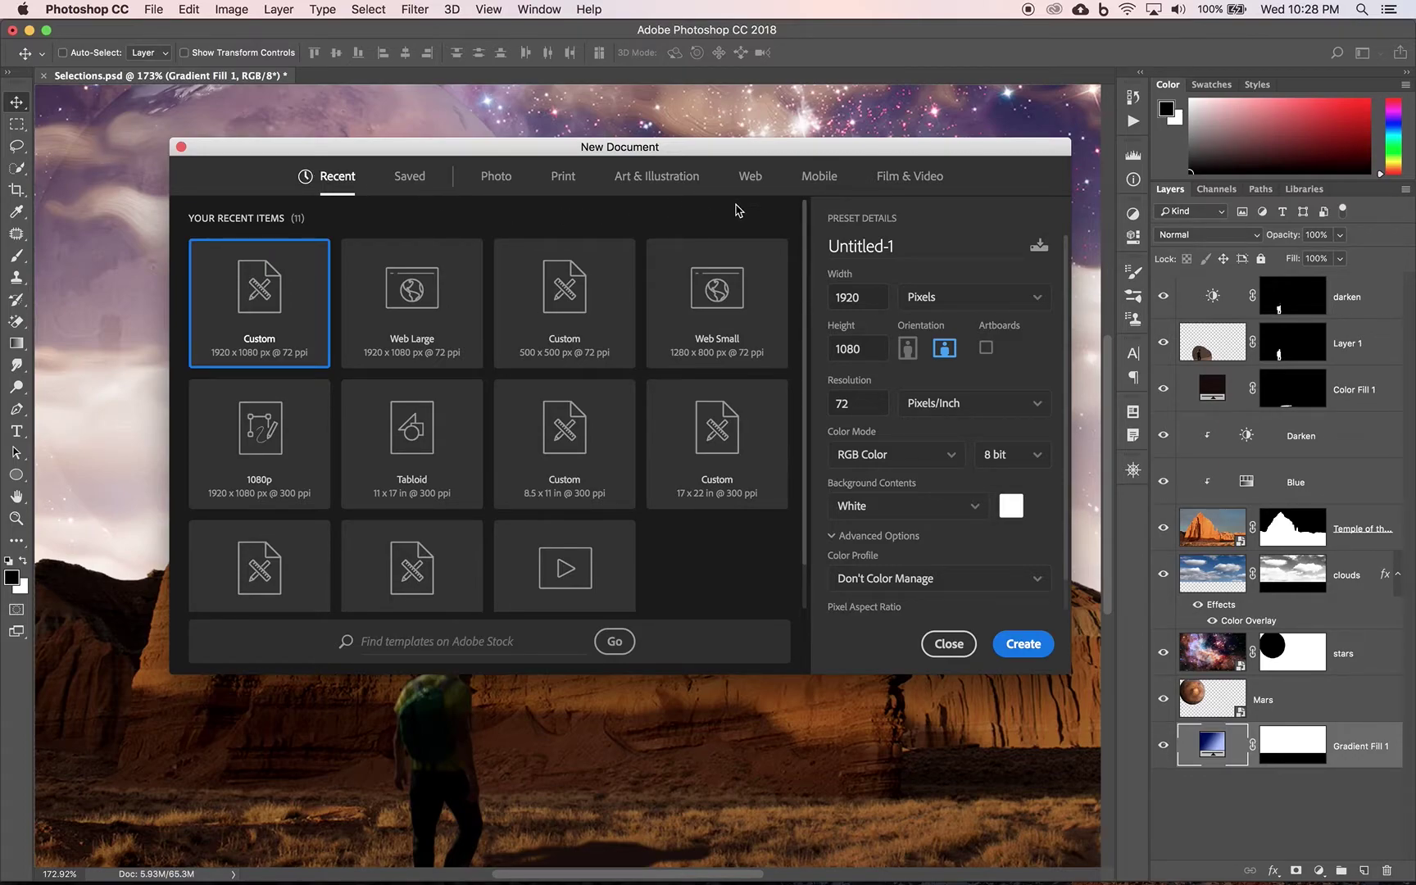
click(670, 187)
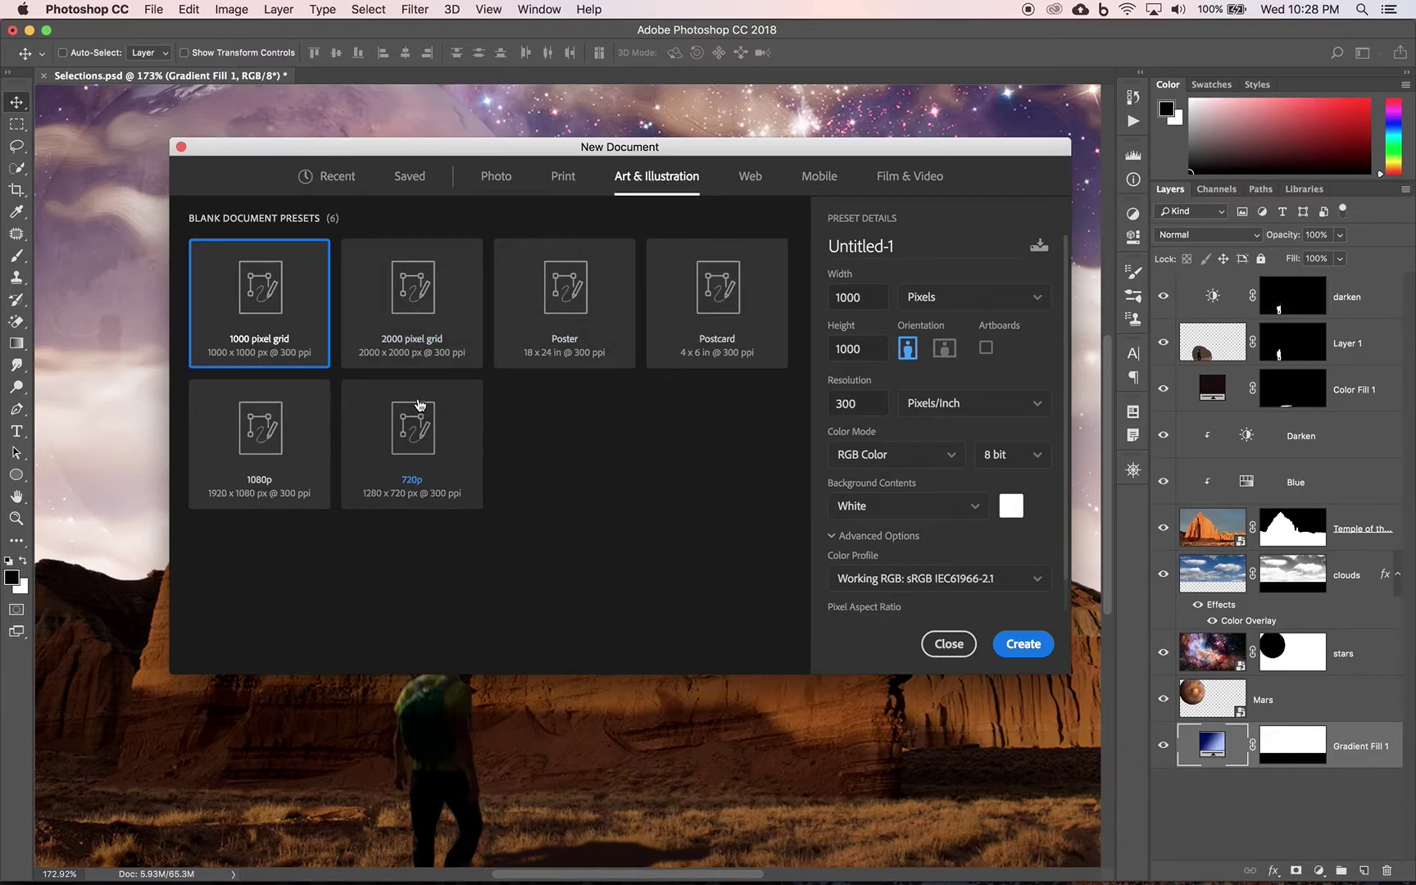
click(293, 437)
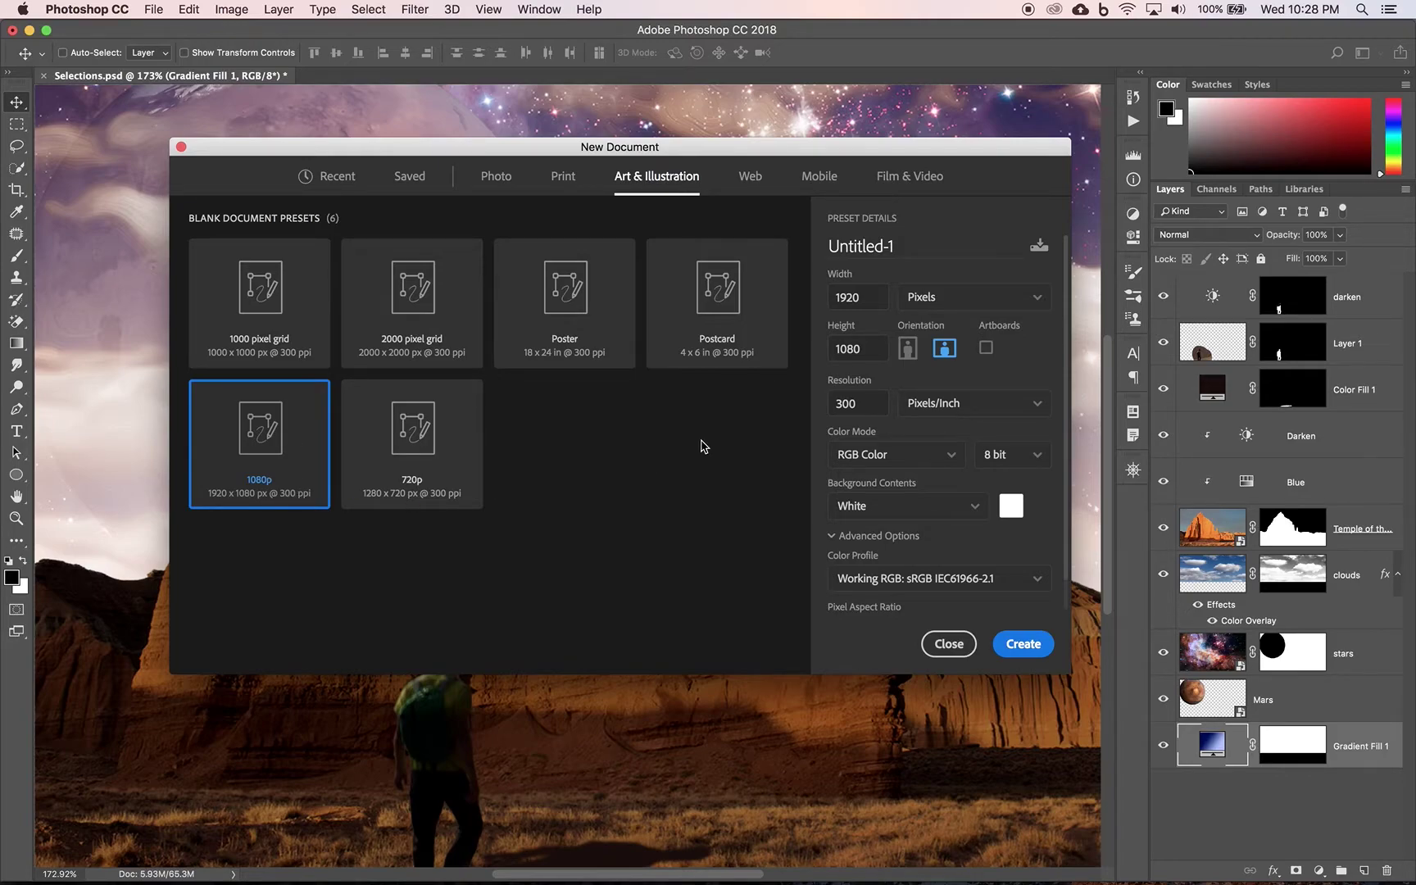
Name the new document Selections, set its color profile to Adobe RGB (1998), and create it.
double_click(908, 245)
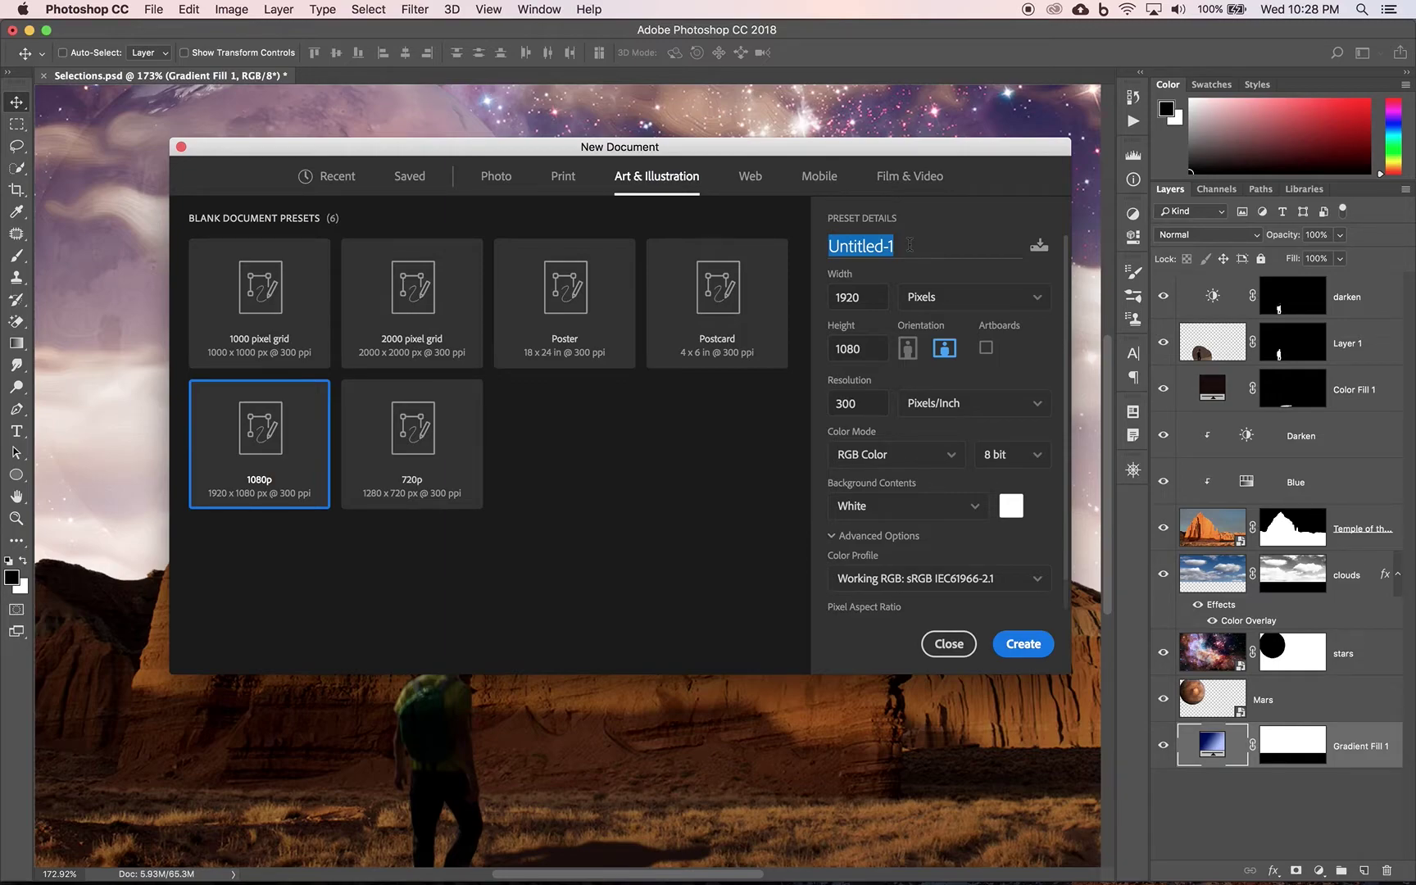
text(S)
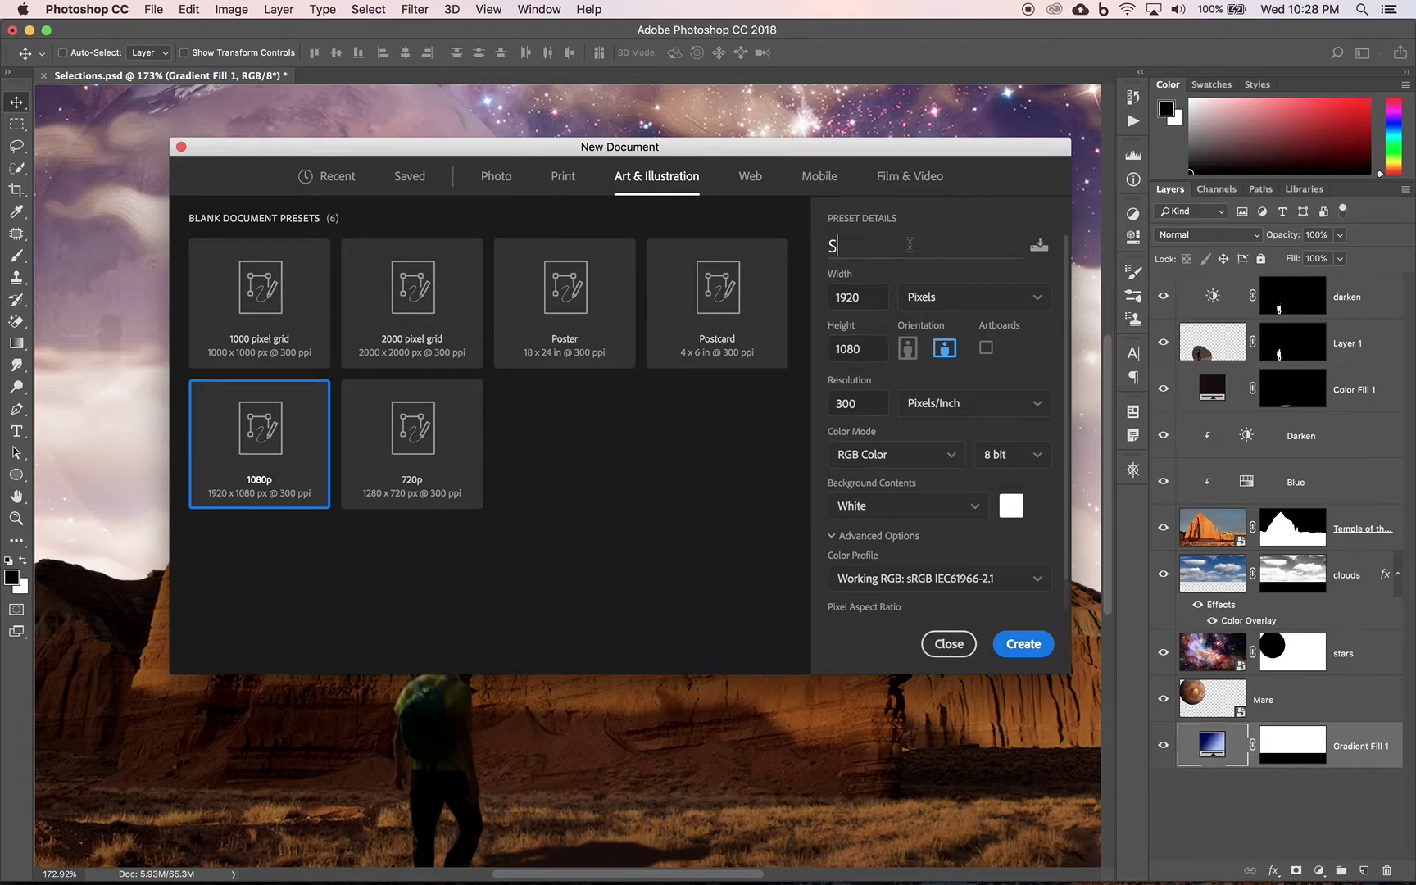
text(elections)
click(1029, 584)
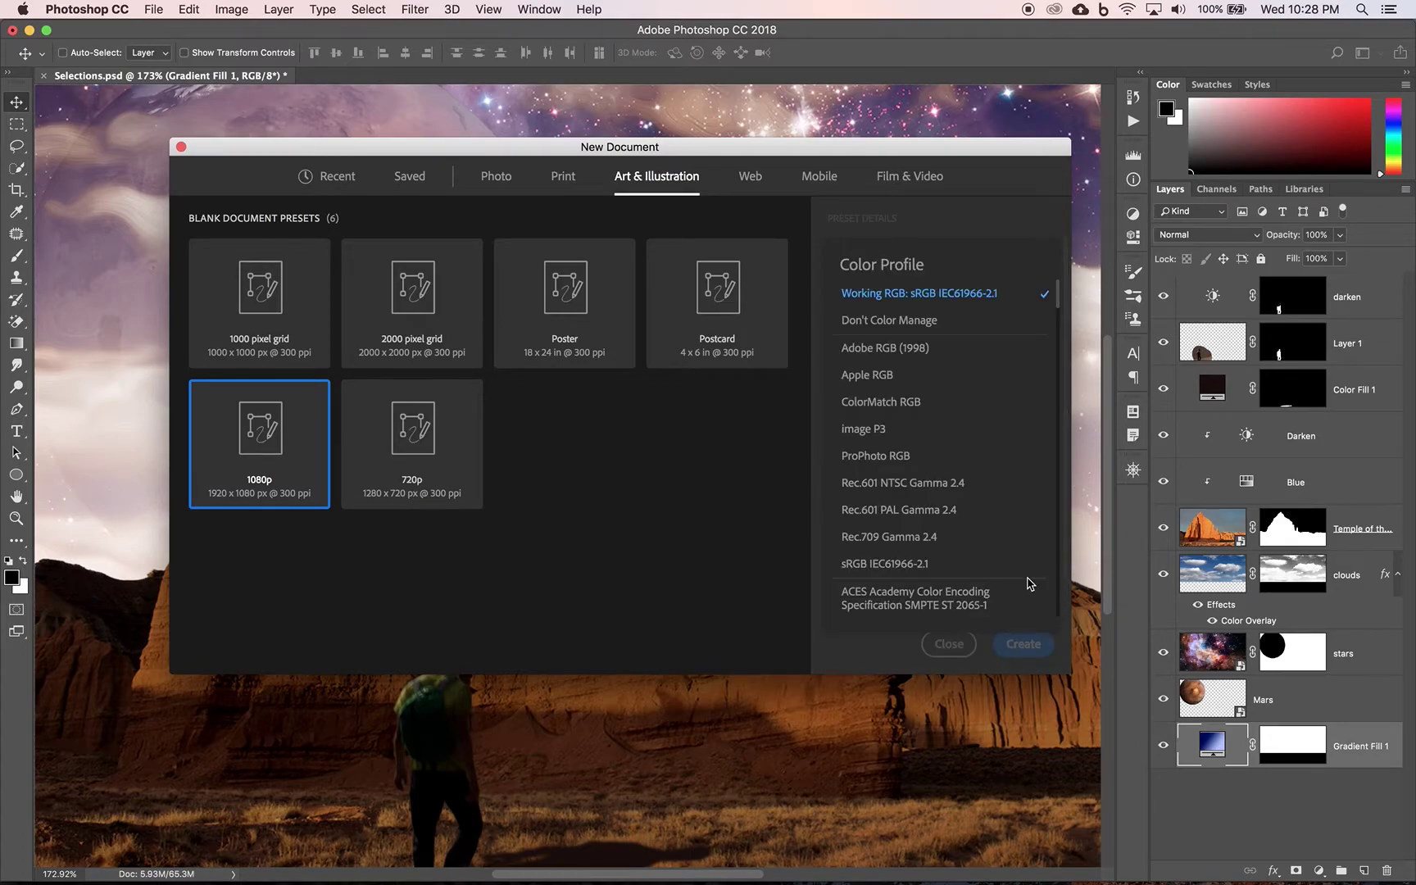
click(898, 349)
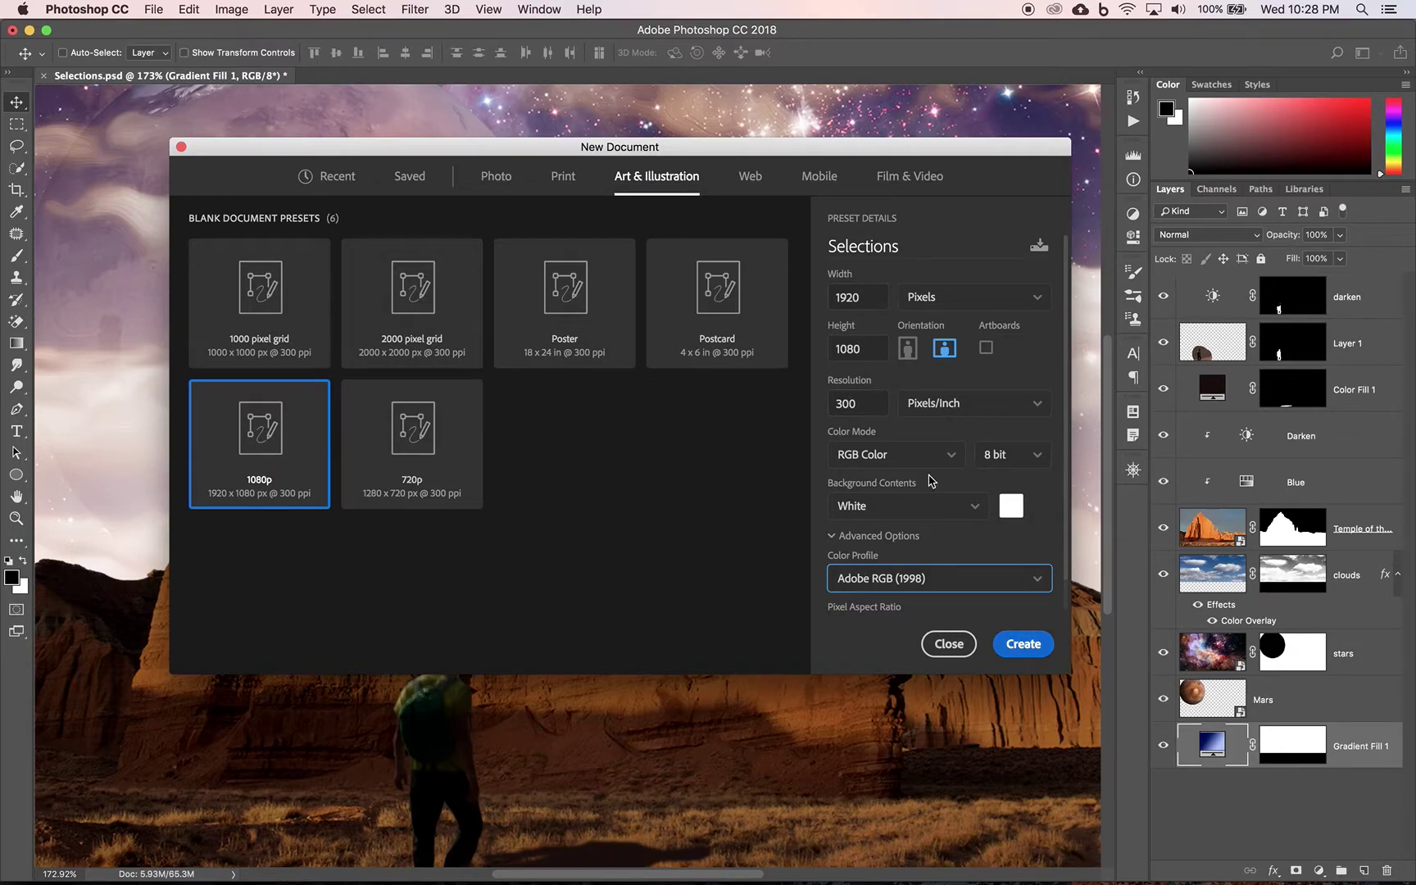
click(1023, 644)
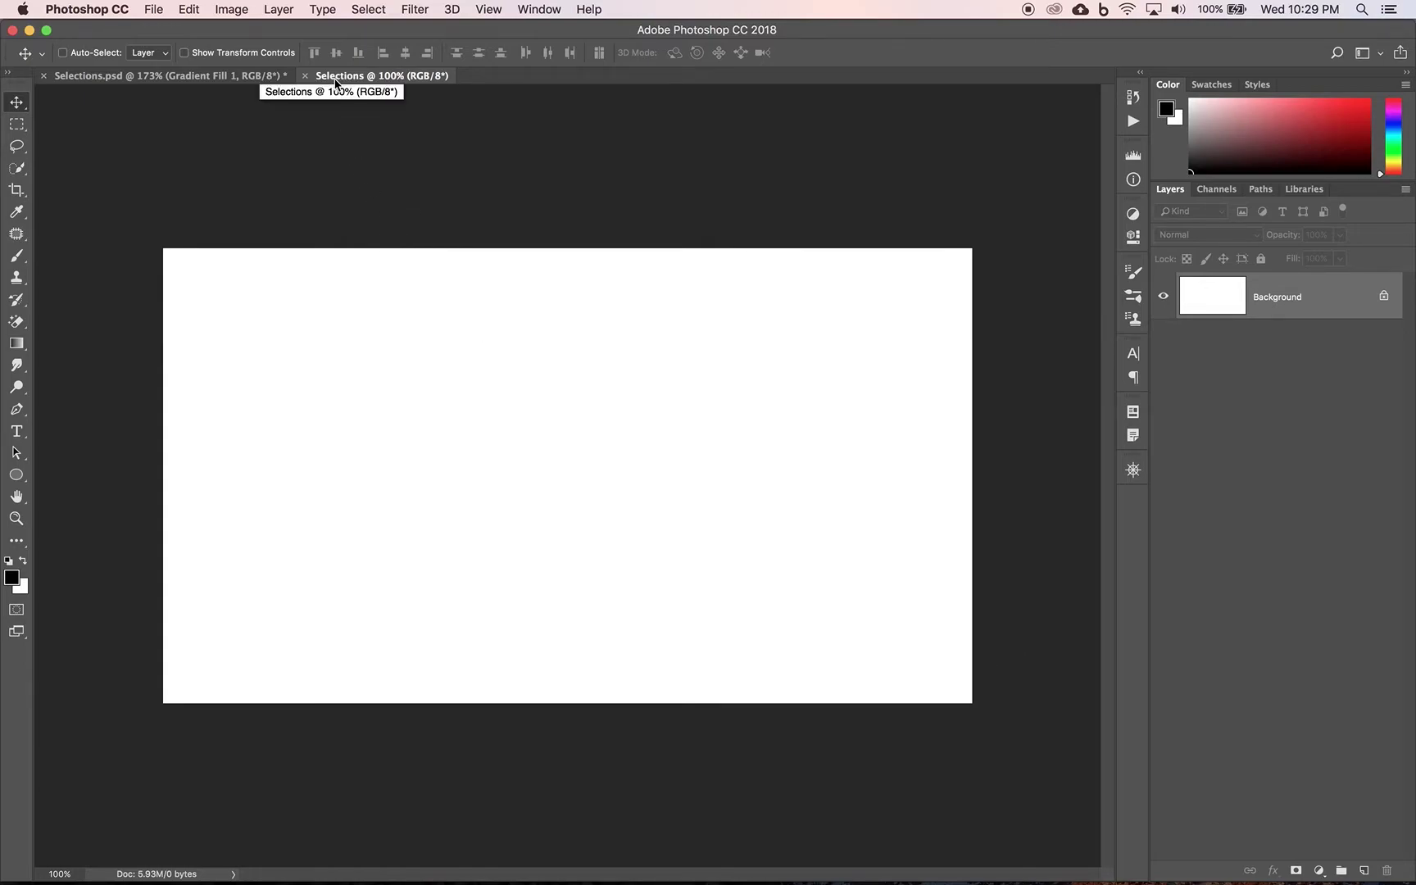
Compare the finished Selections.psd composite with the blank document, and view the blank canvas fitted to the screen, at 100% and at 66.7%.
click(247, 78)
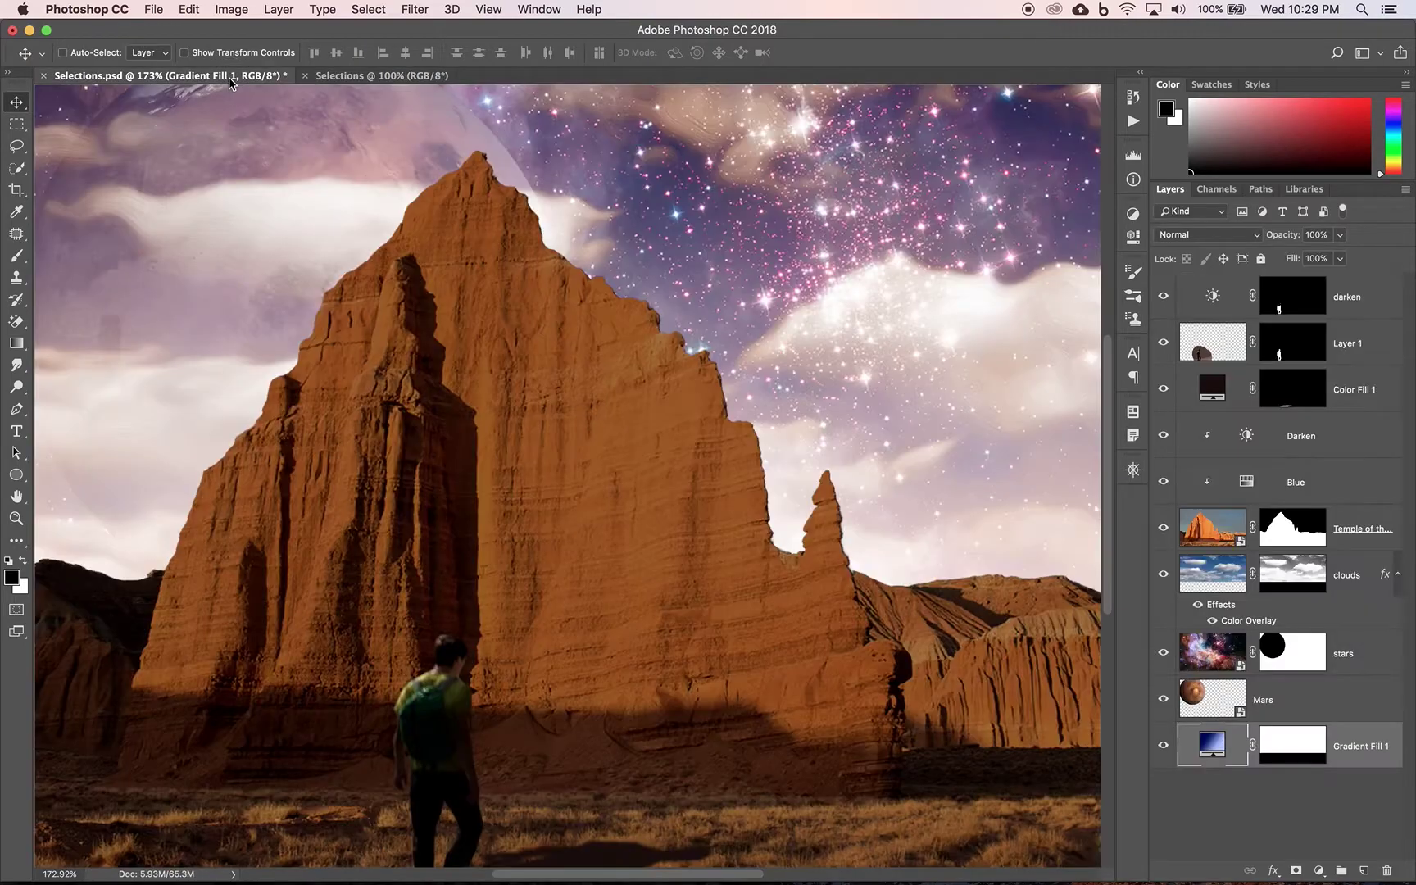
click(351, 79)
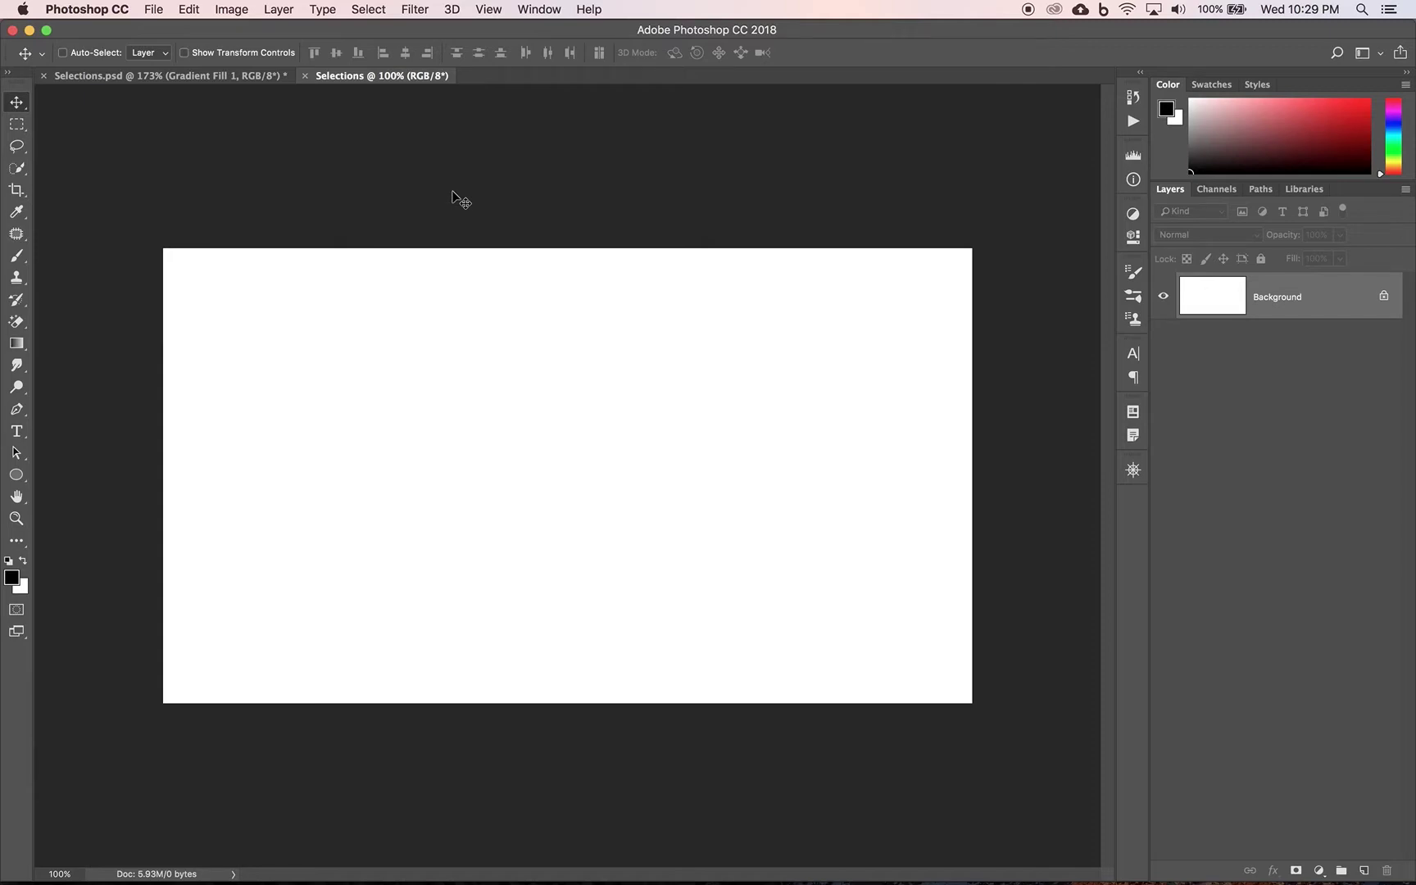
key(super)
key(super)
key(super+0)
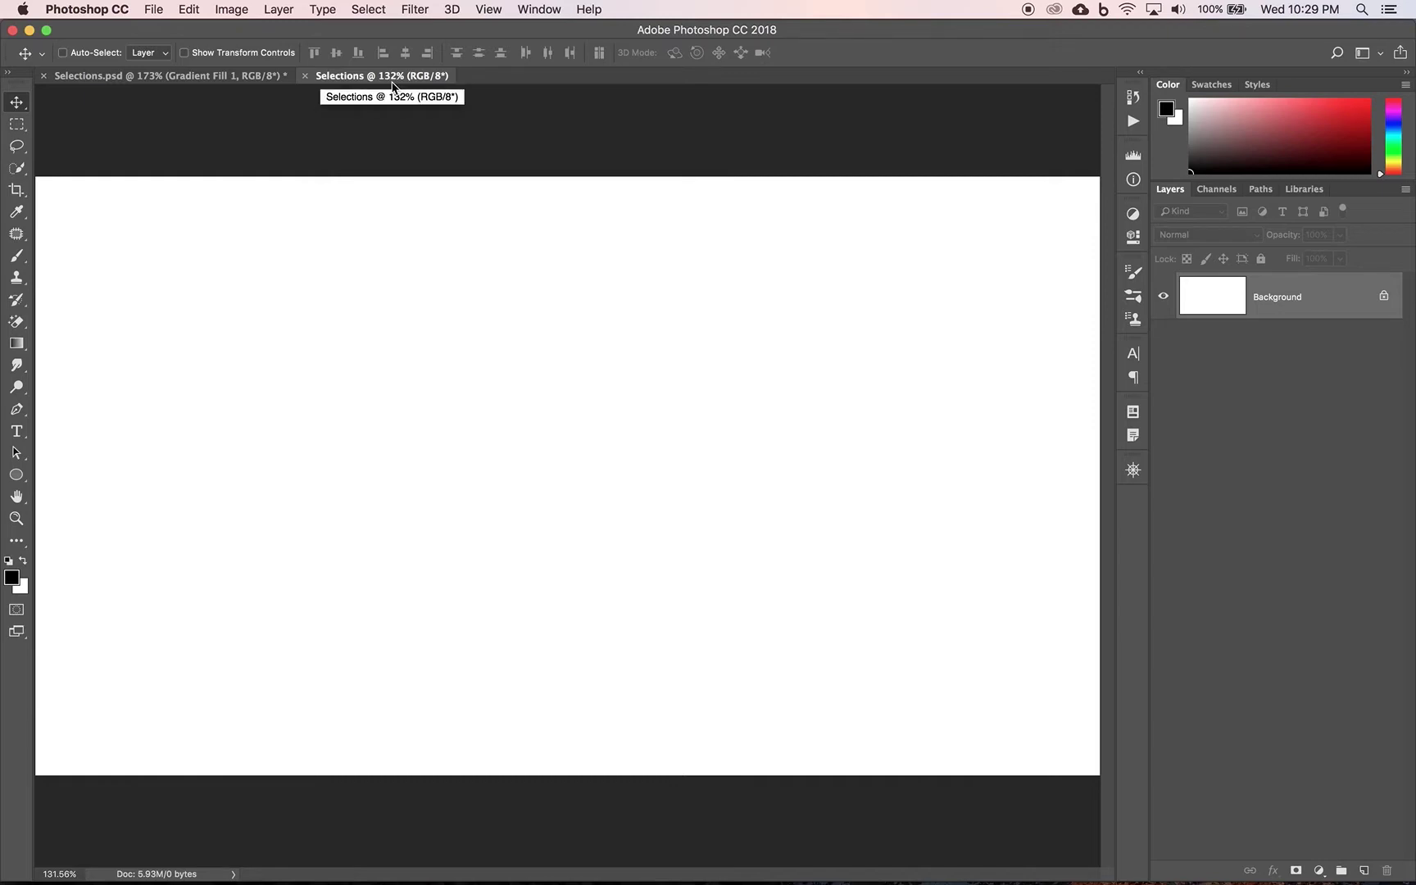
key(super+1)
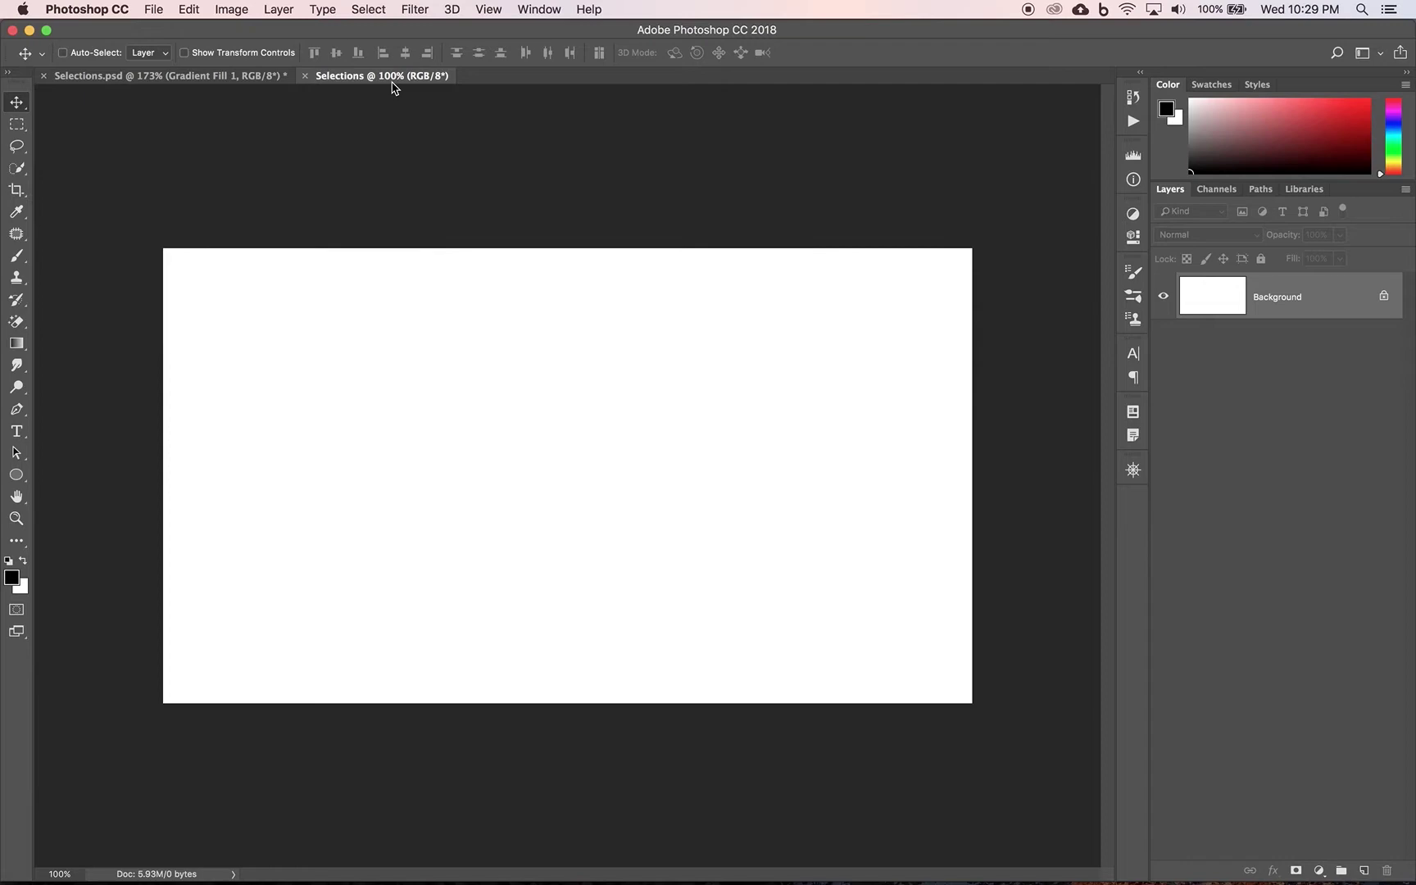
key(super+minus)
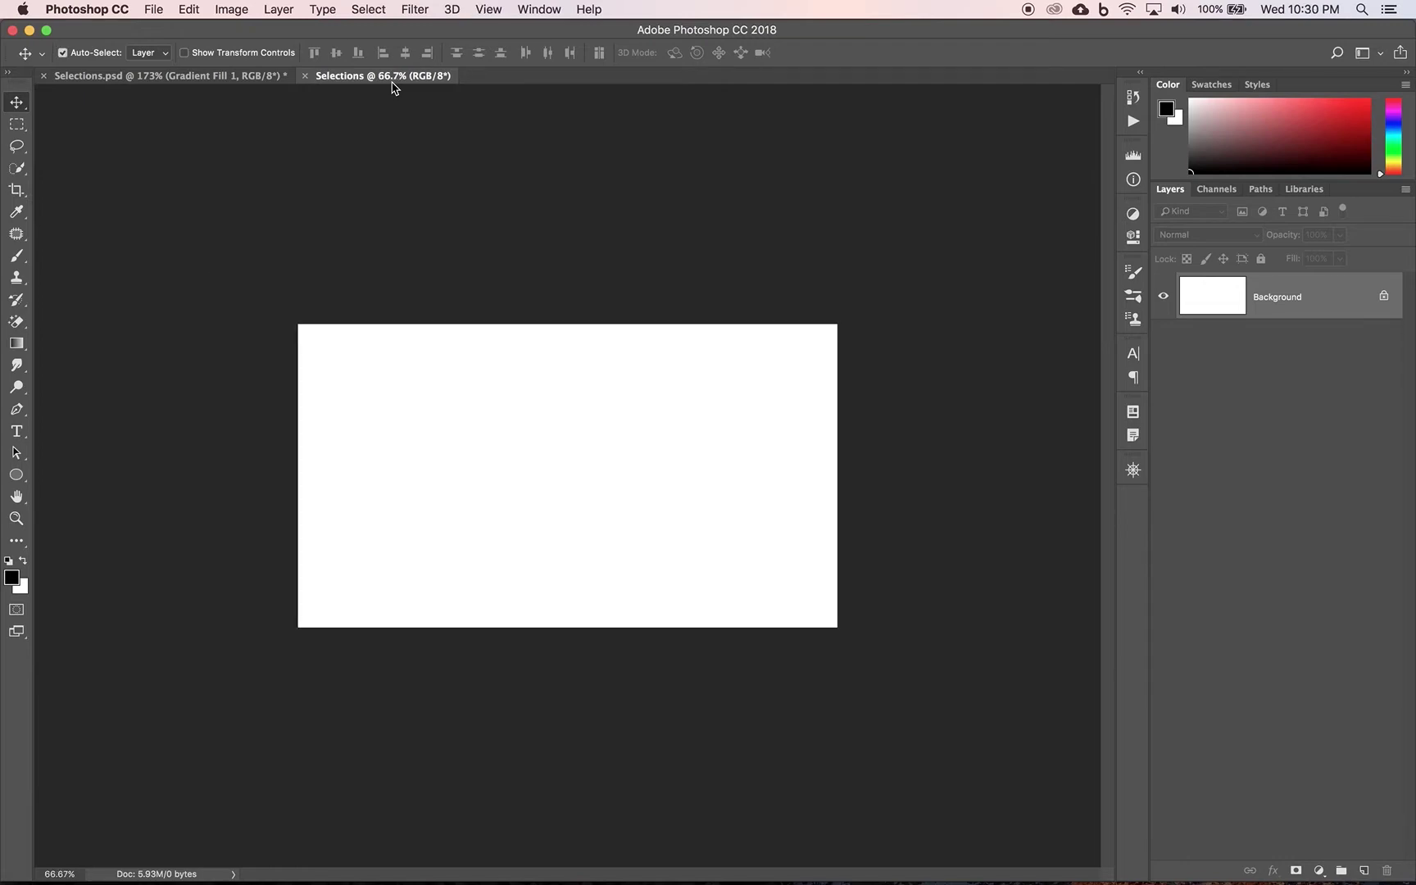
key(super+plus)
key(super+minus)
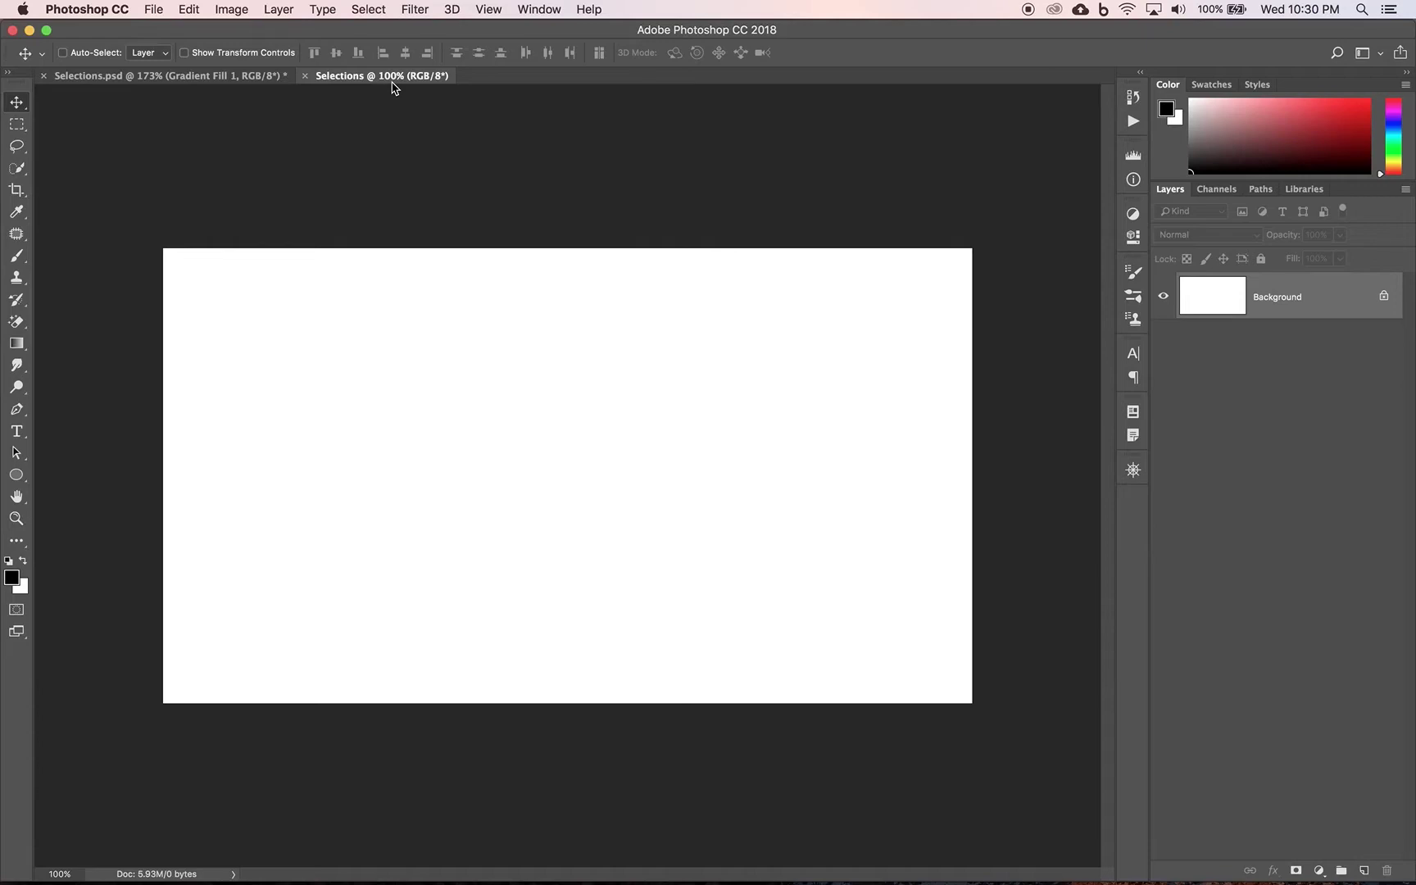
Switch to Adobe Bridge and browse to the assets folder inside Desktop > Tuts > Selections.
click(154, 11)
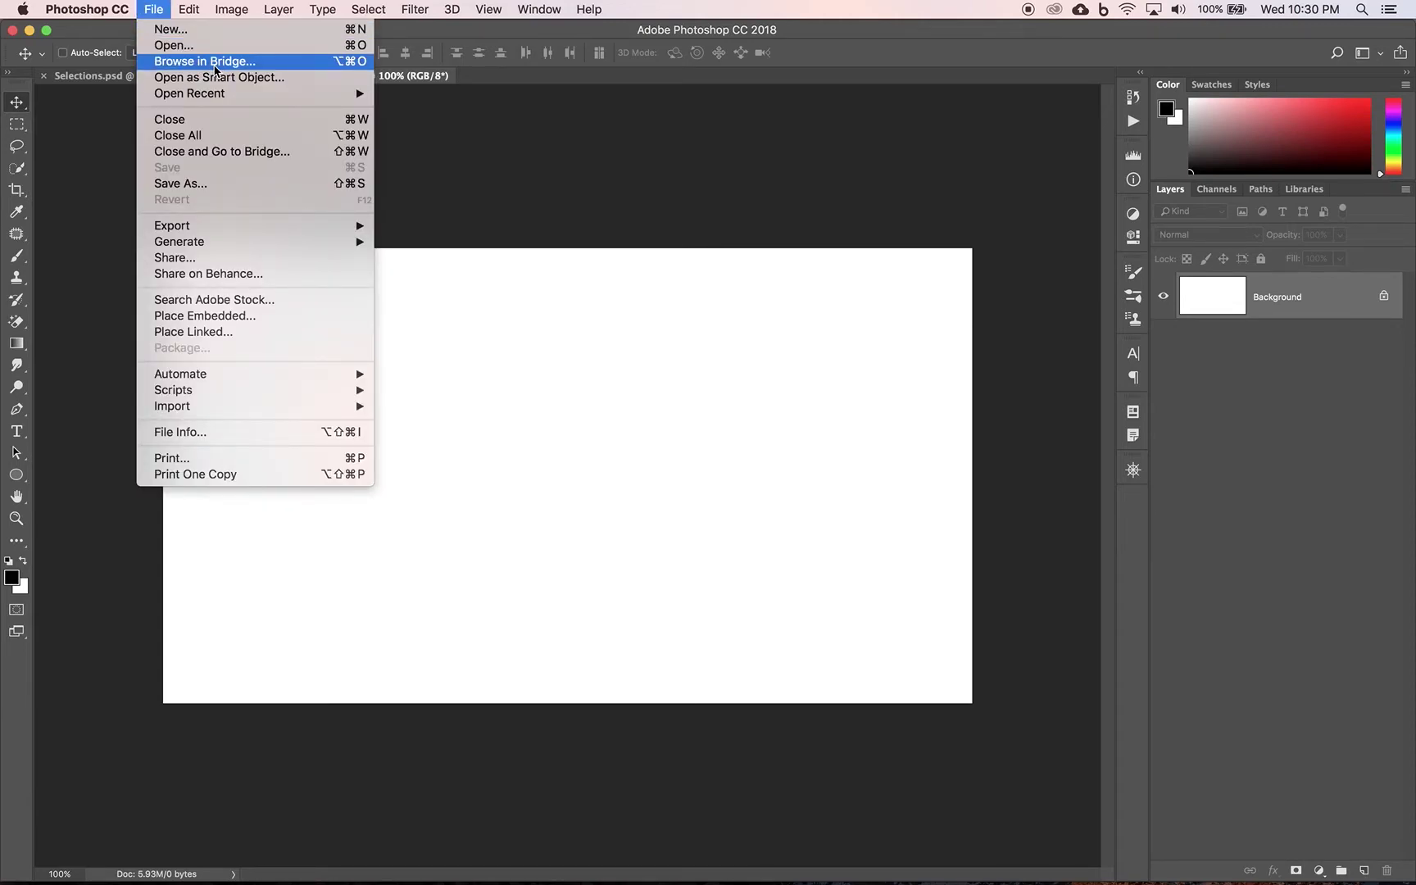
click(215, 70)
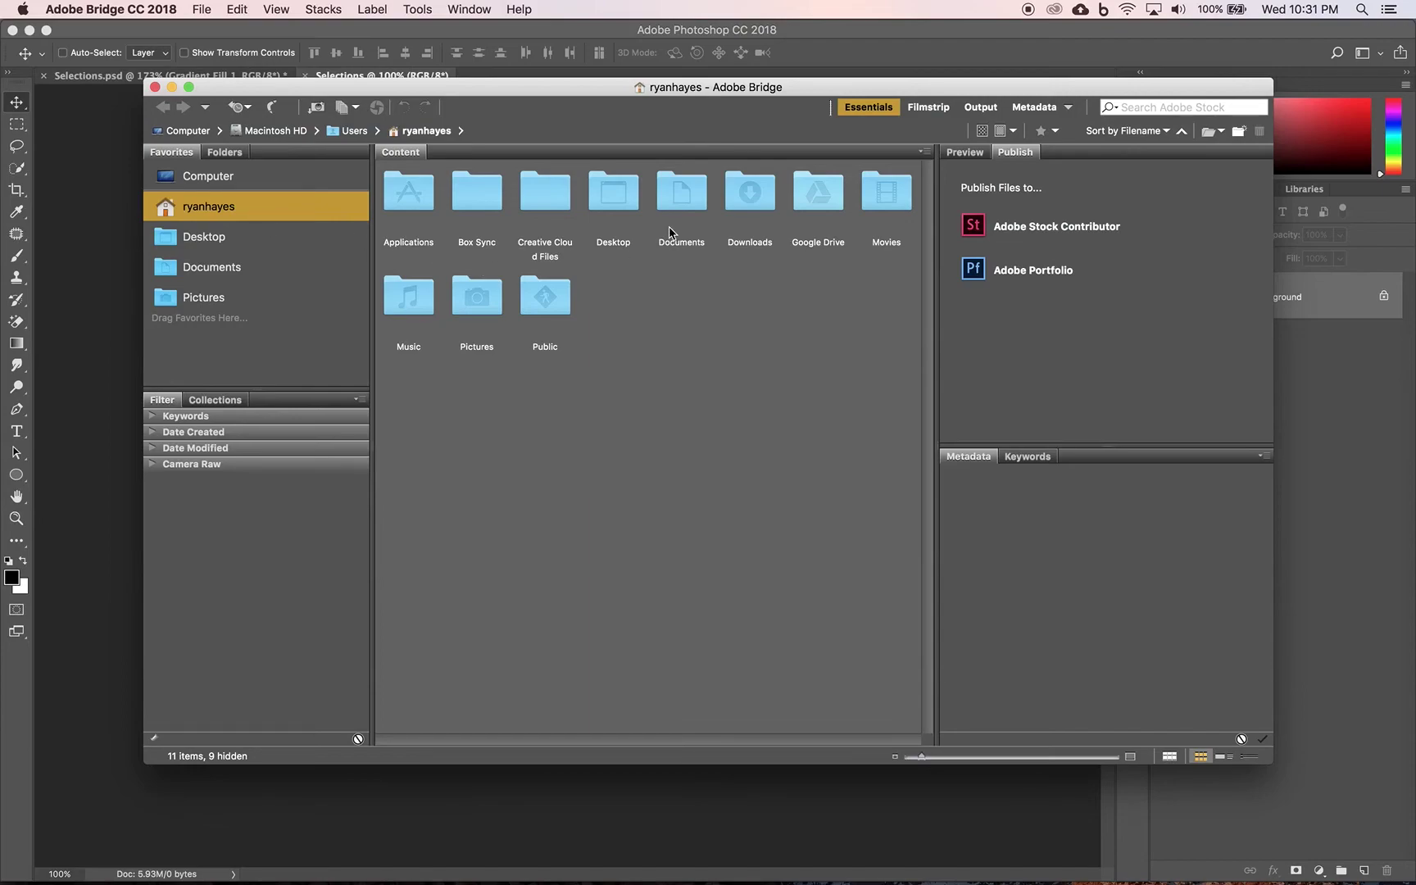
double_click(615, 205)
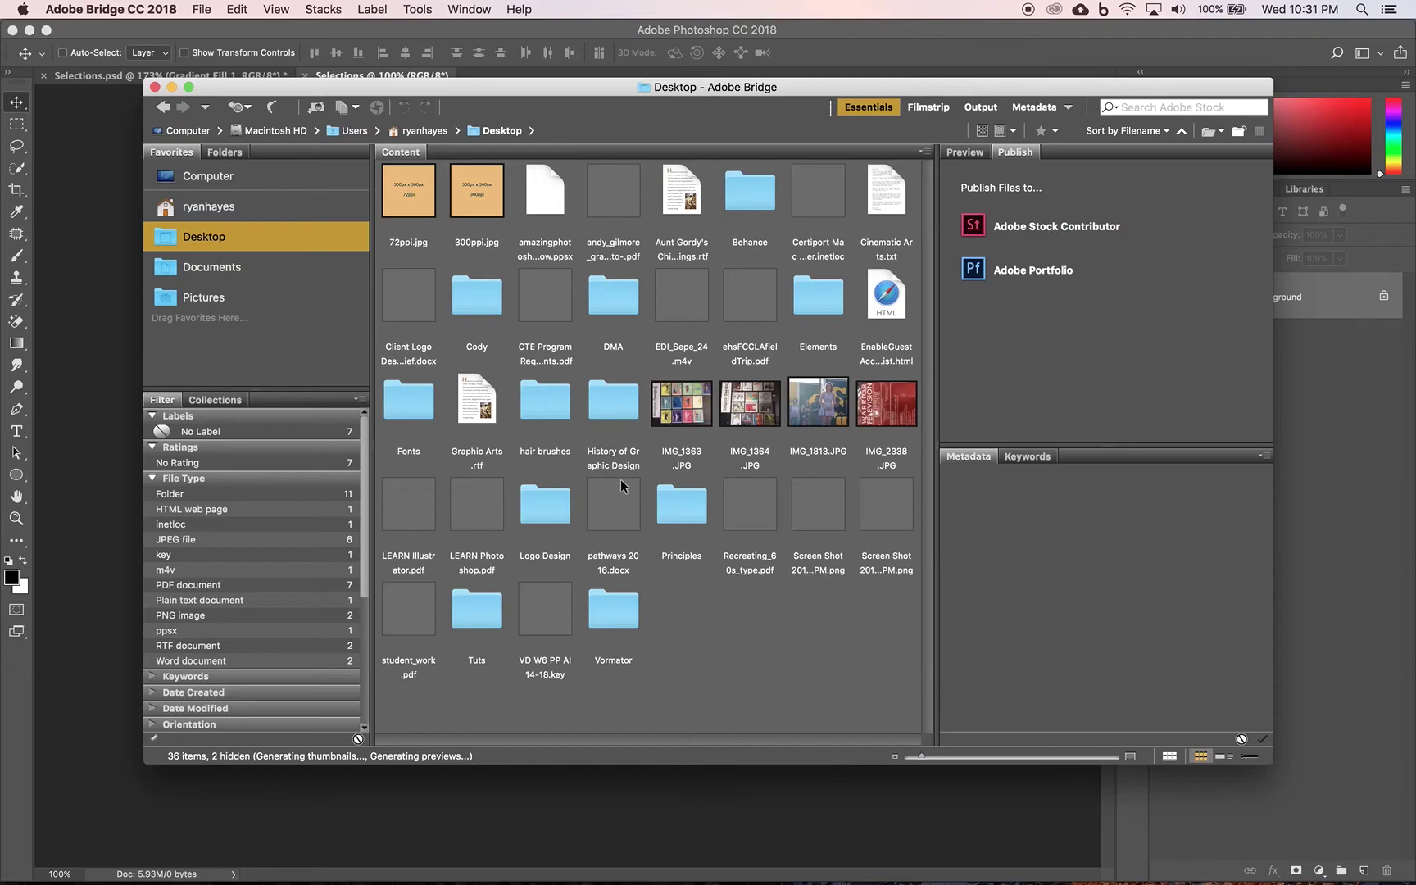
double_click(479, 600)
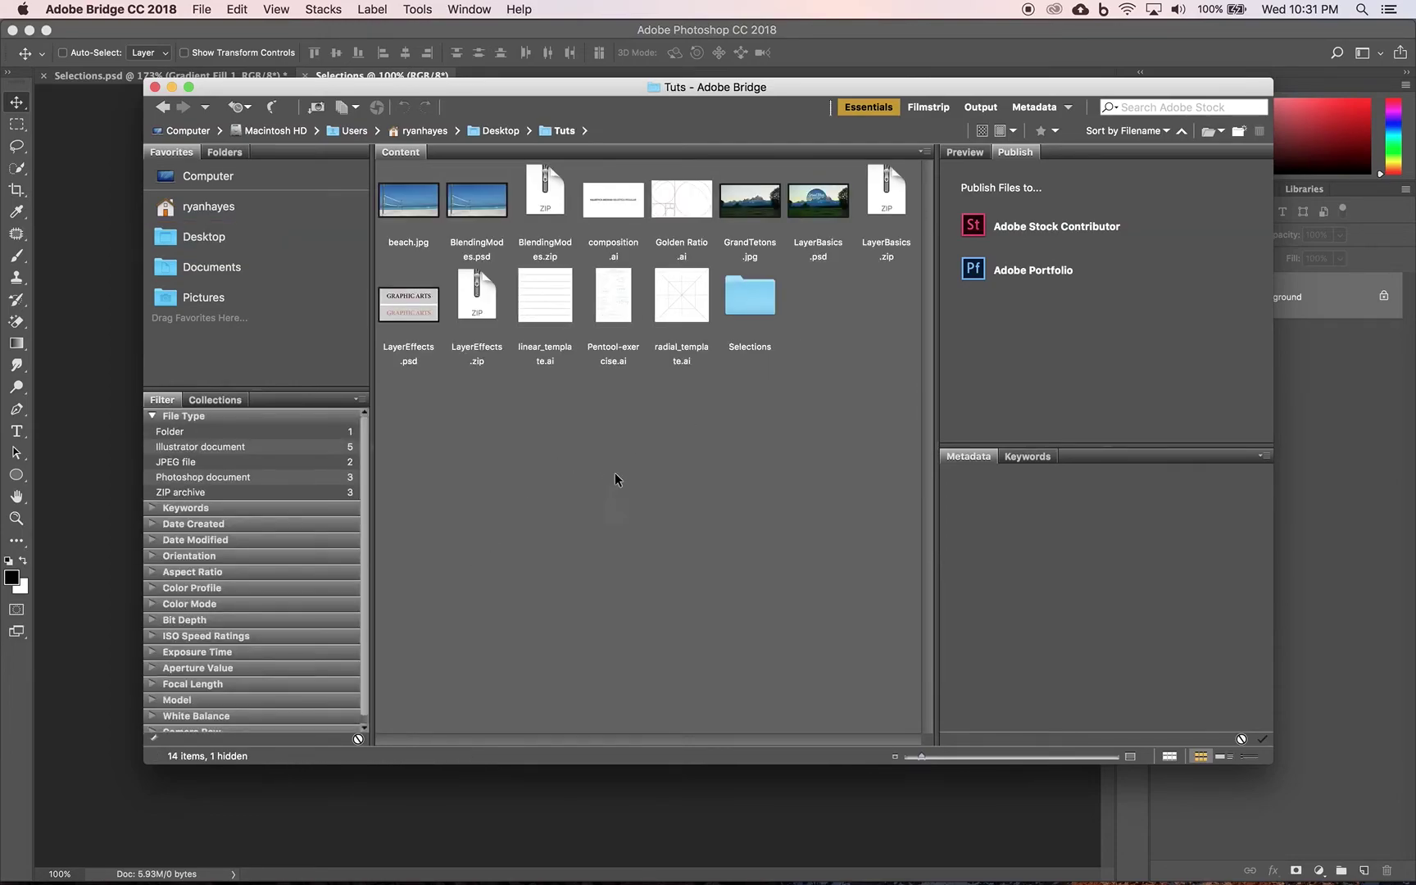
double_click(743, 298)
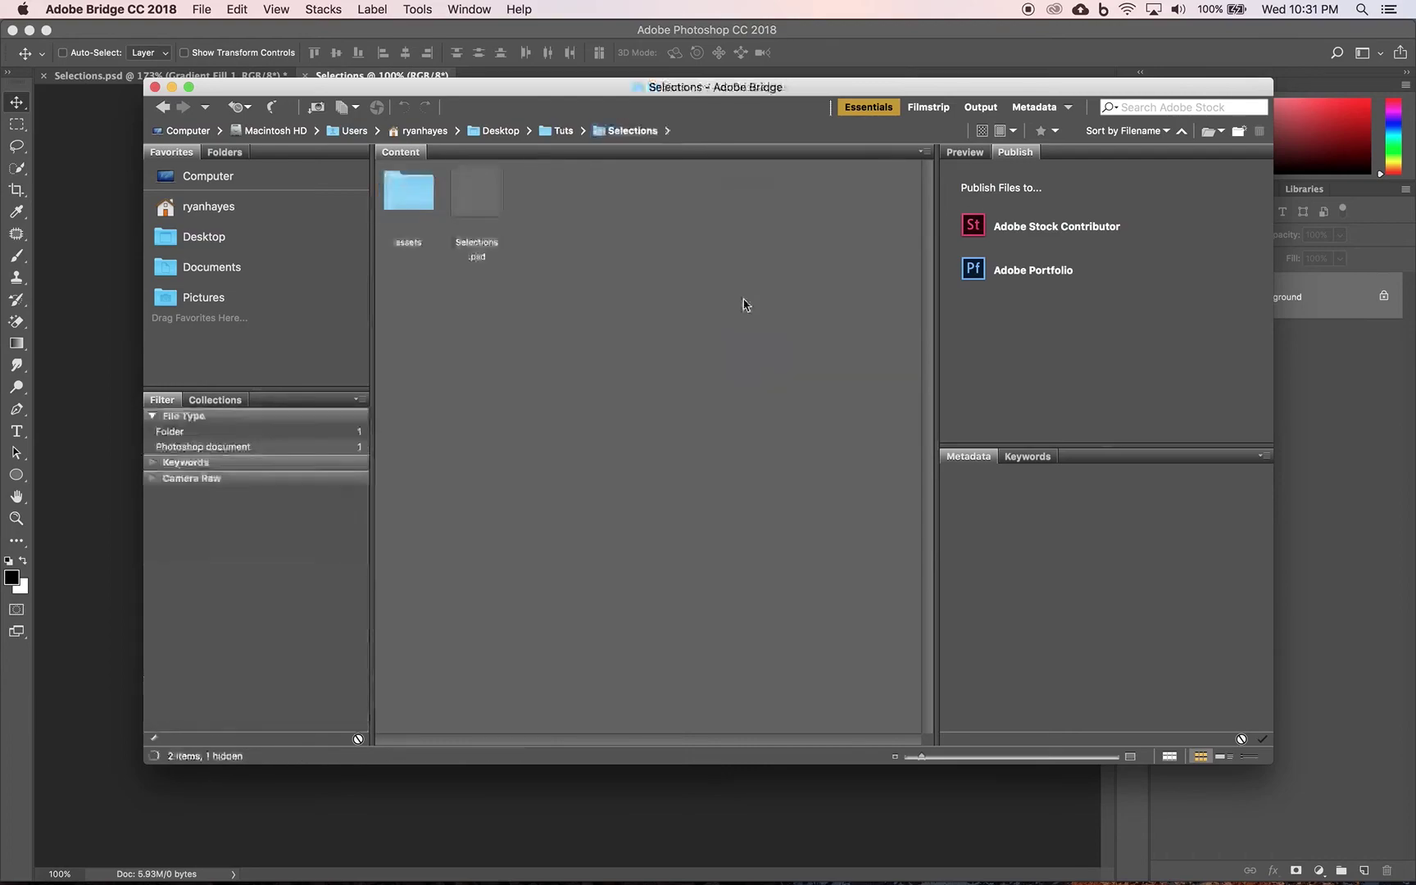
double_click(410, 196)
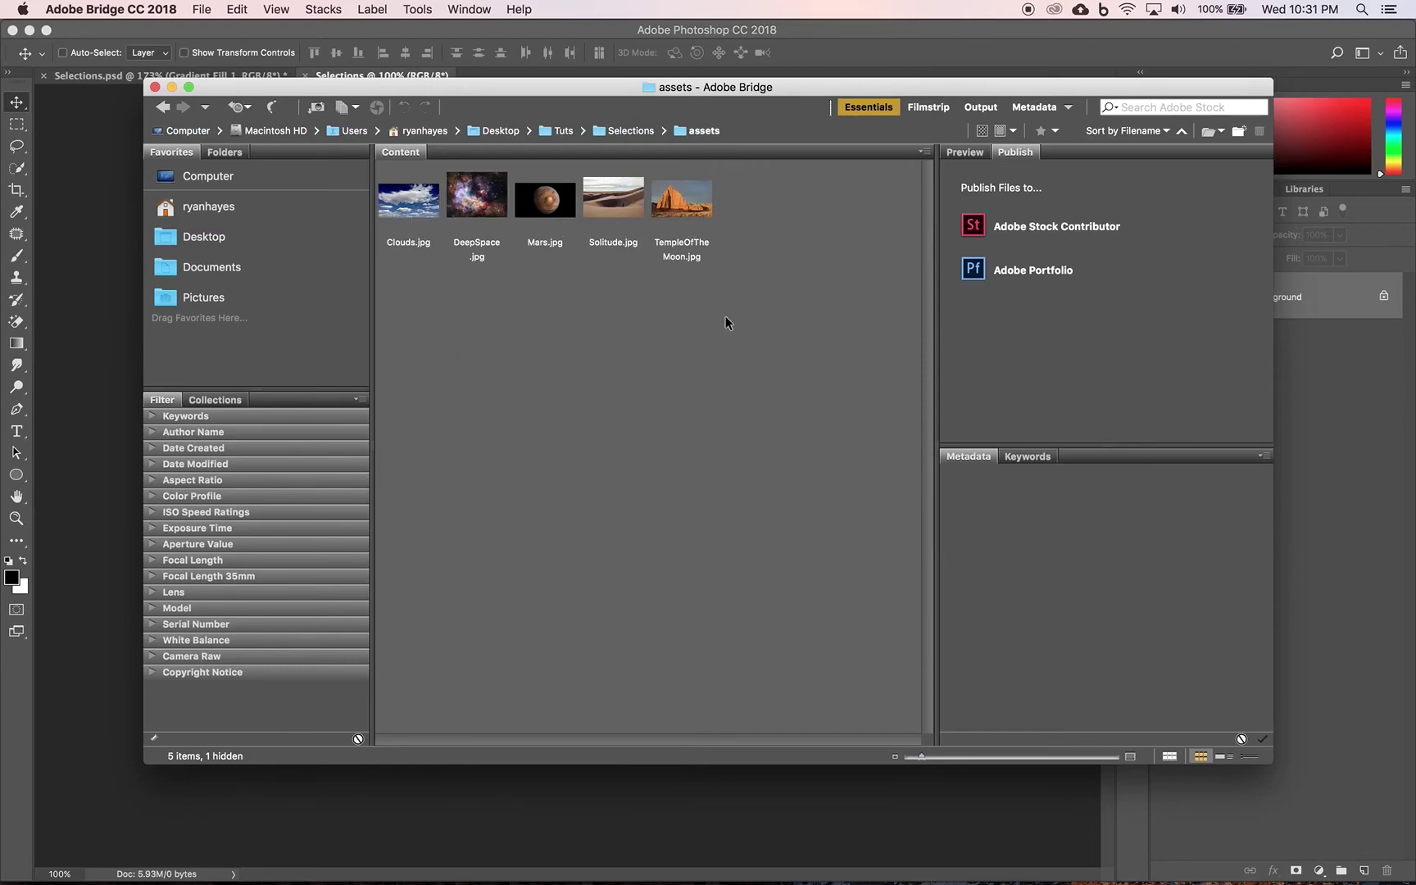
Open all five images of the assets folder together in Adobe Photoshop CC 2018.
drag(730, 314, 398, 198)
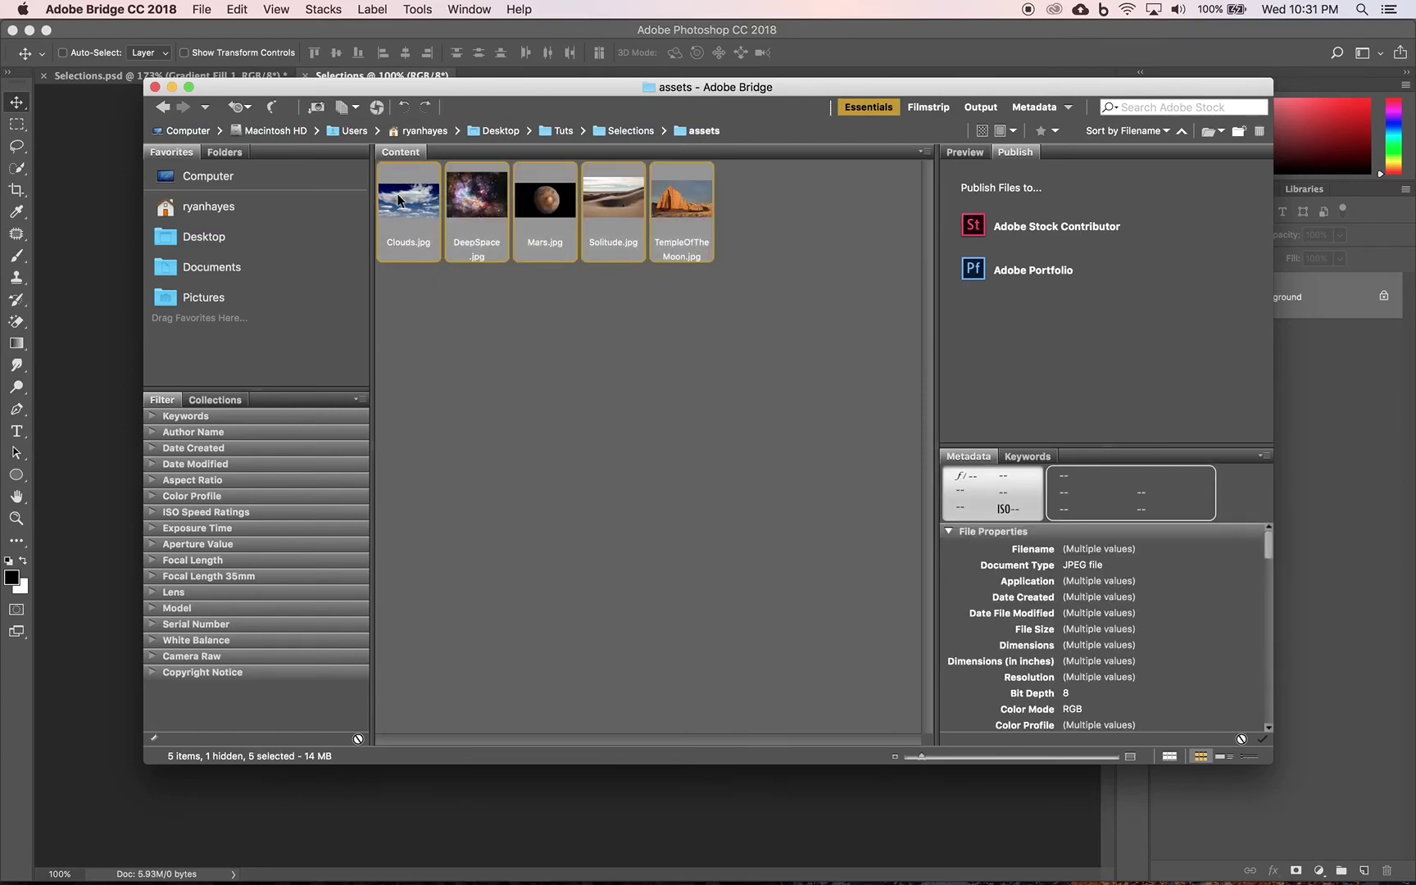
right_click(399, 199)
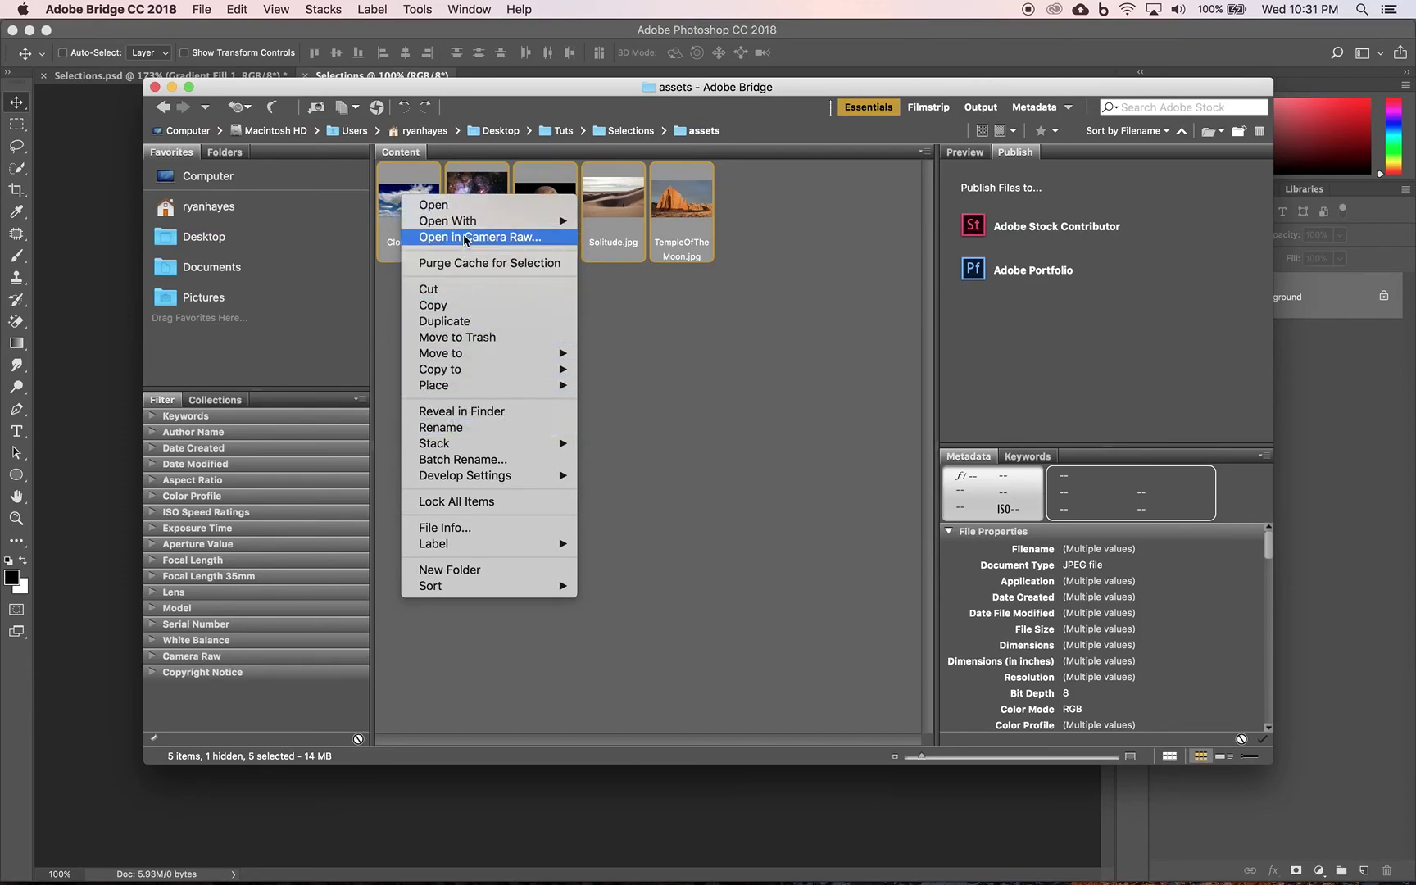
mouse_move(464, 231)
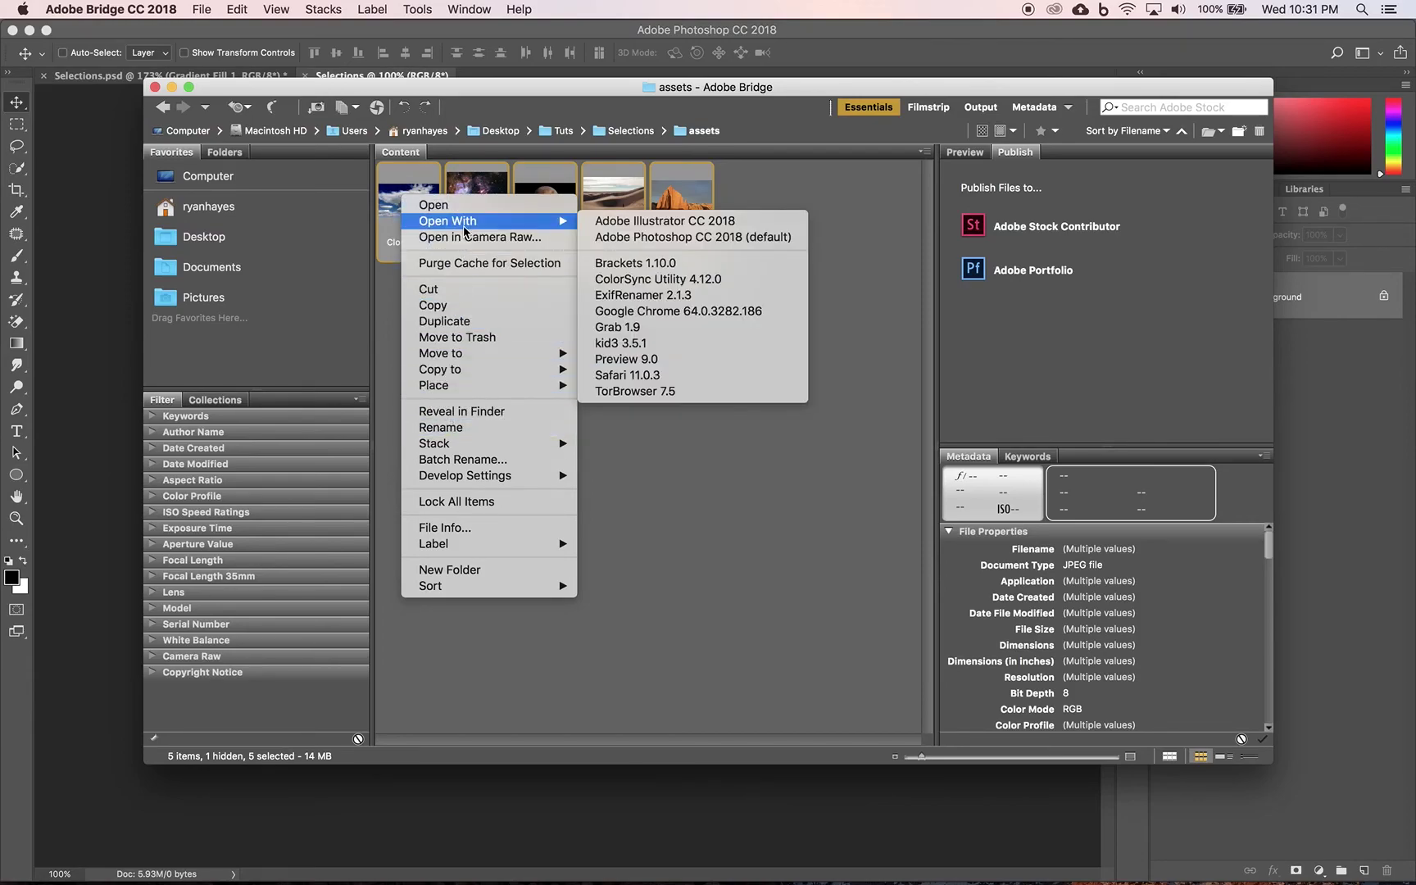
click(637, 238)
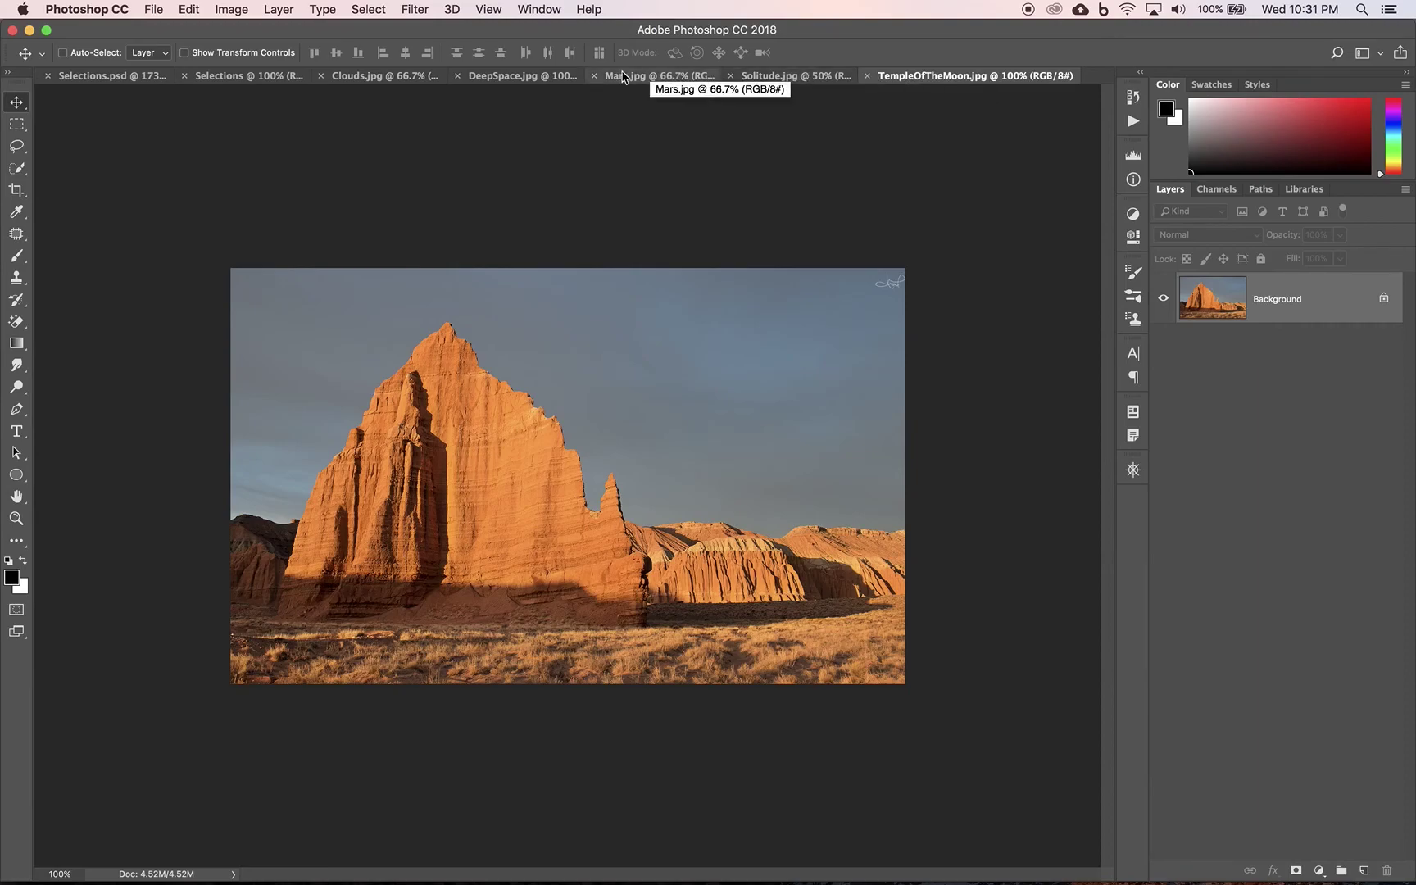
Look through the opened Clouds, DeepSpace, Mars, Solitude and TempleOfTheMoon images one after another.
click(415, 74)
click(574, 79)
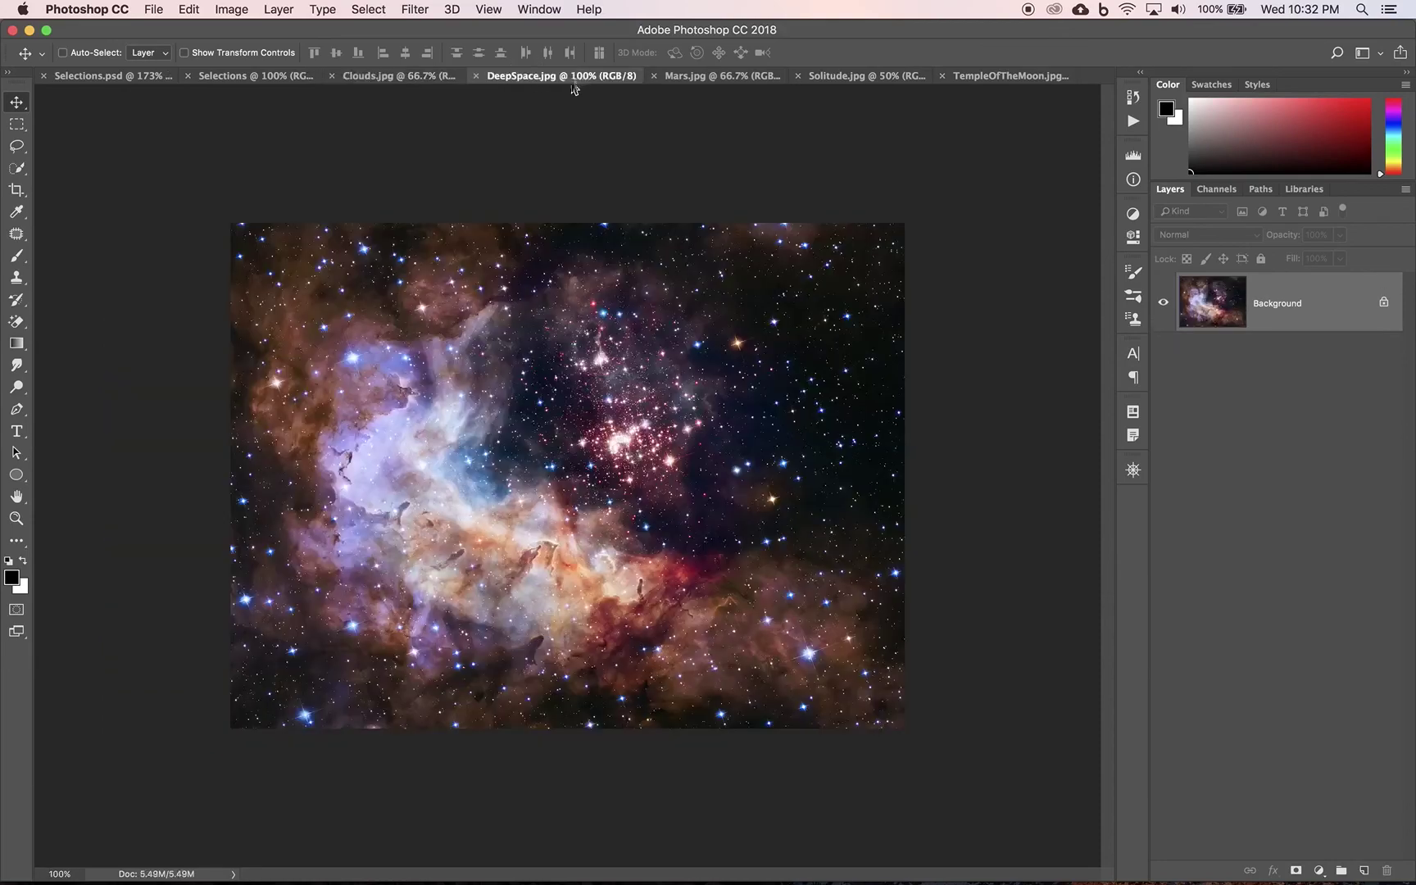
click(720, 79)
click(826, 78)
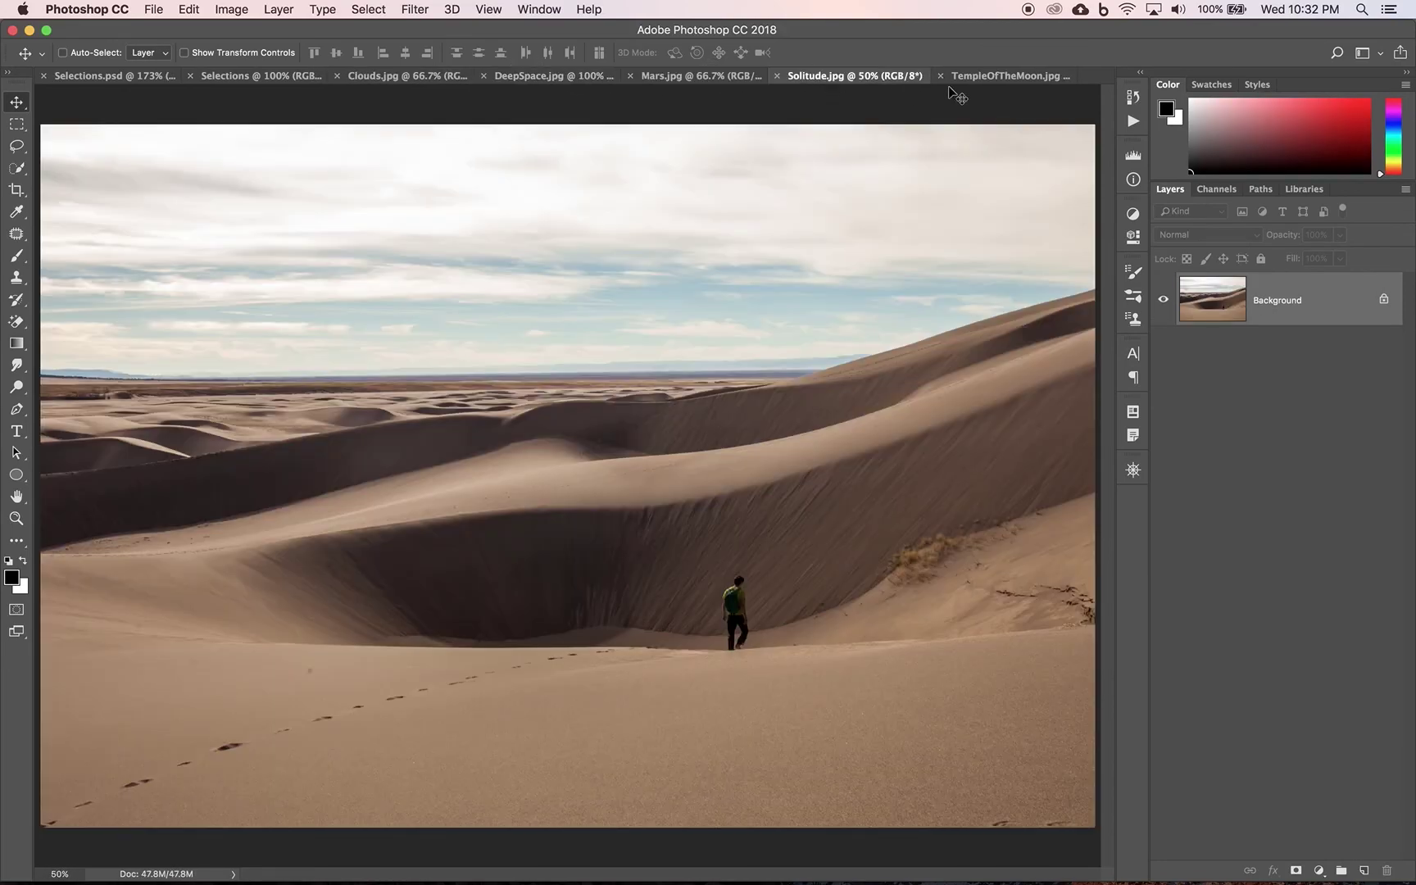
click(975, 78)
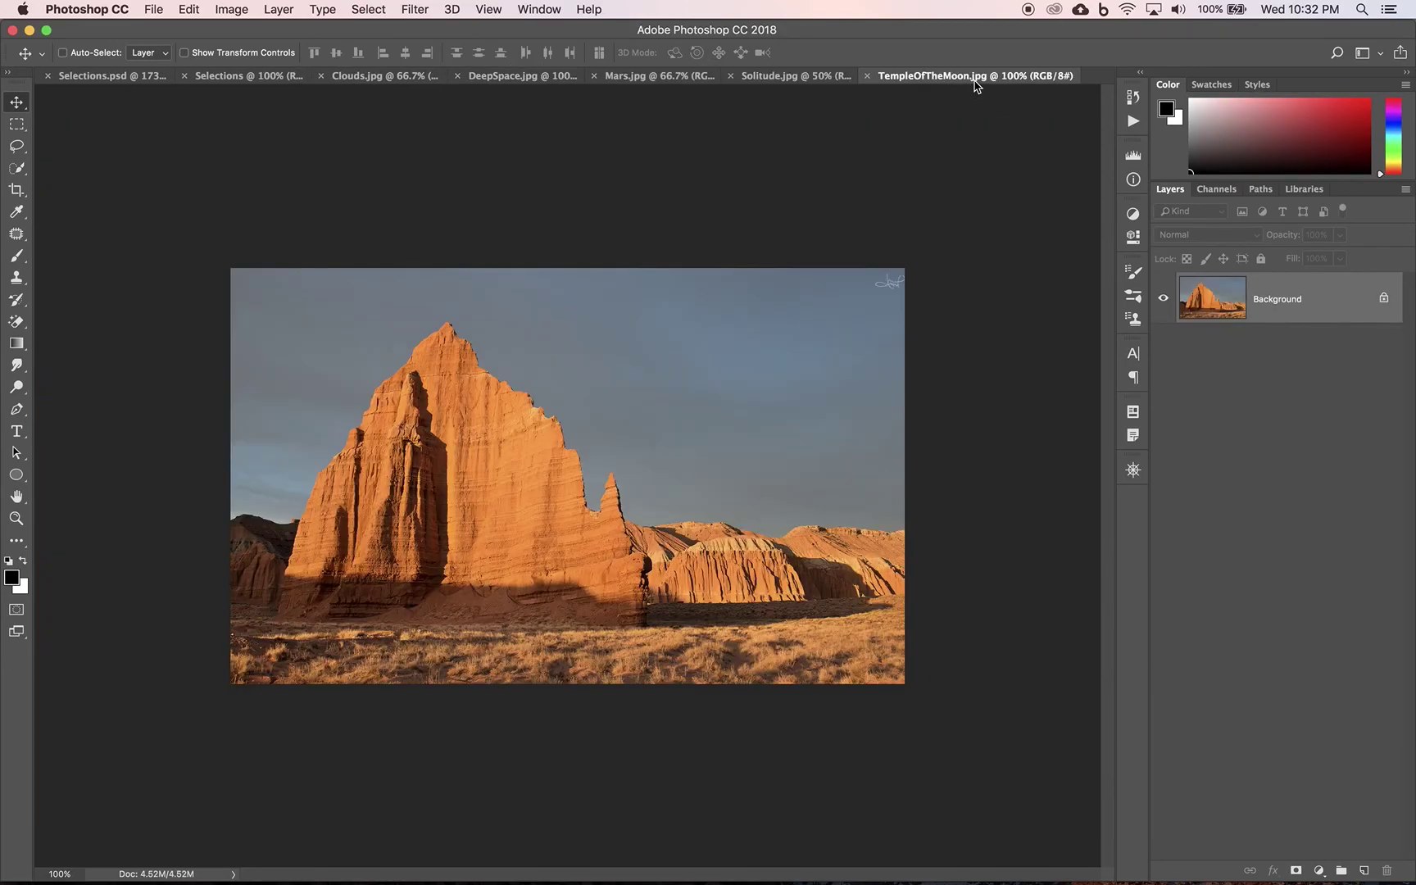